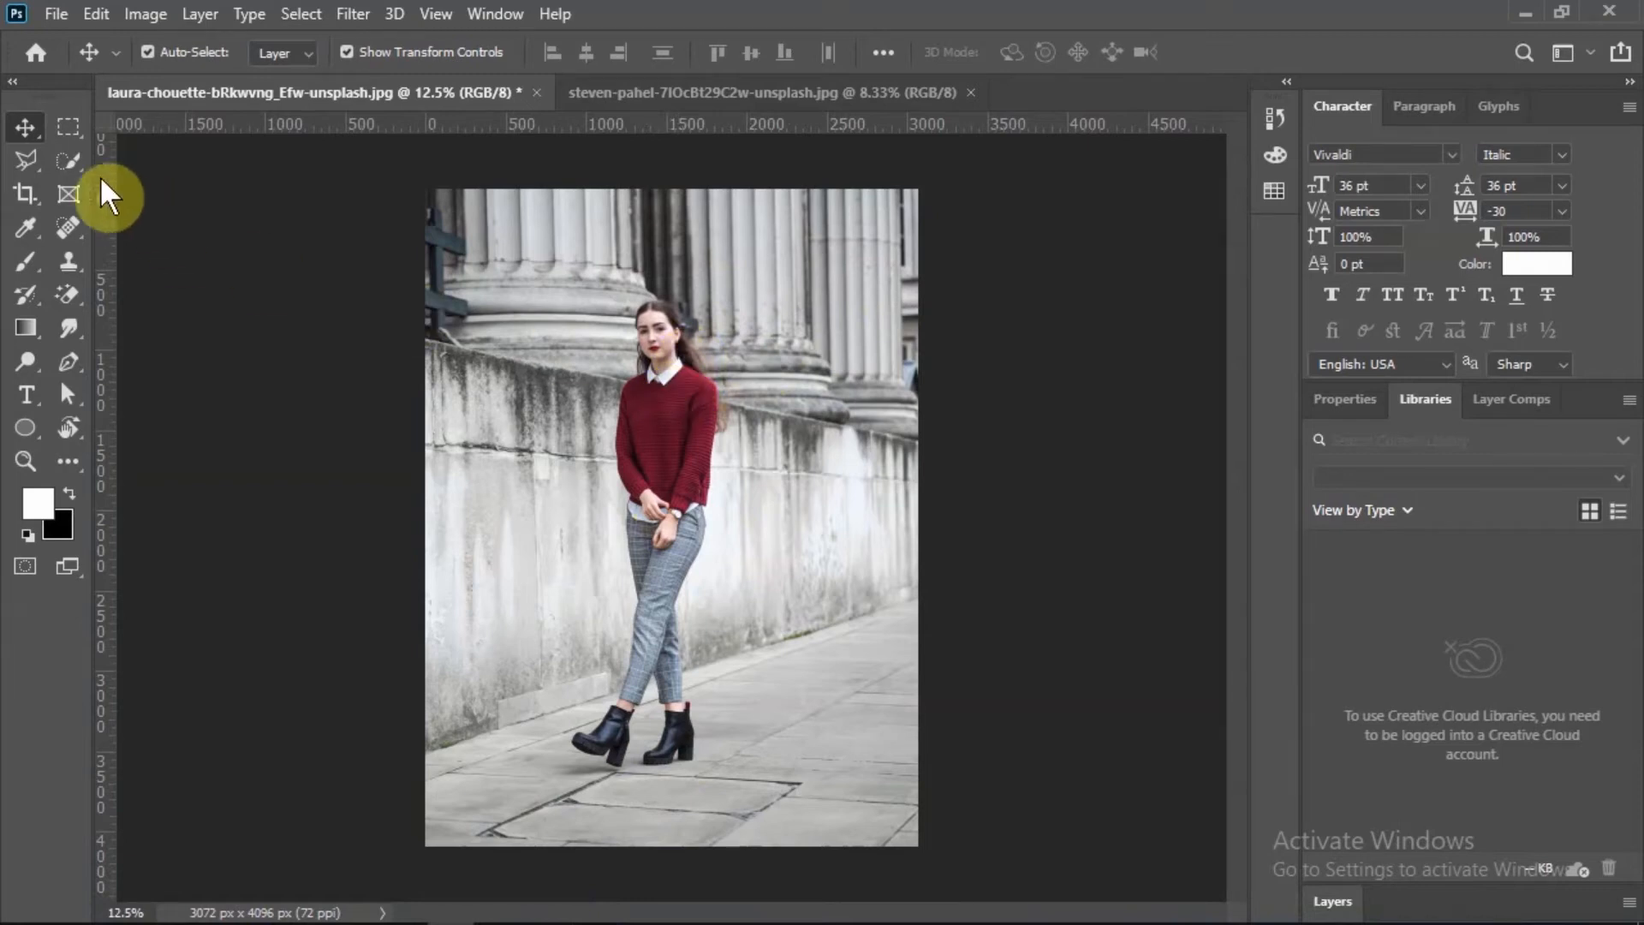
Select the woman in the red sweater using Select Subject.
left_click(75, 166)
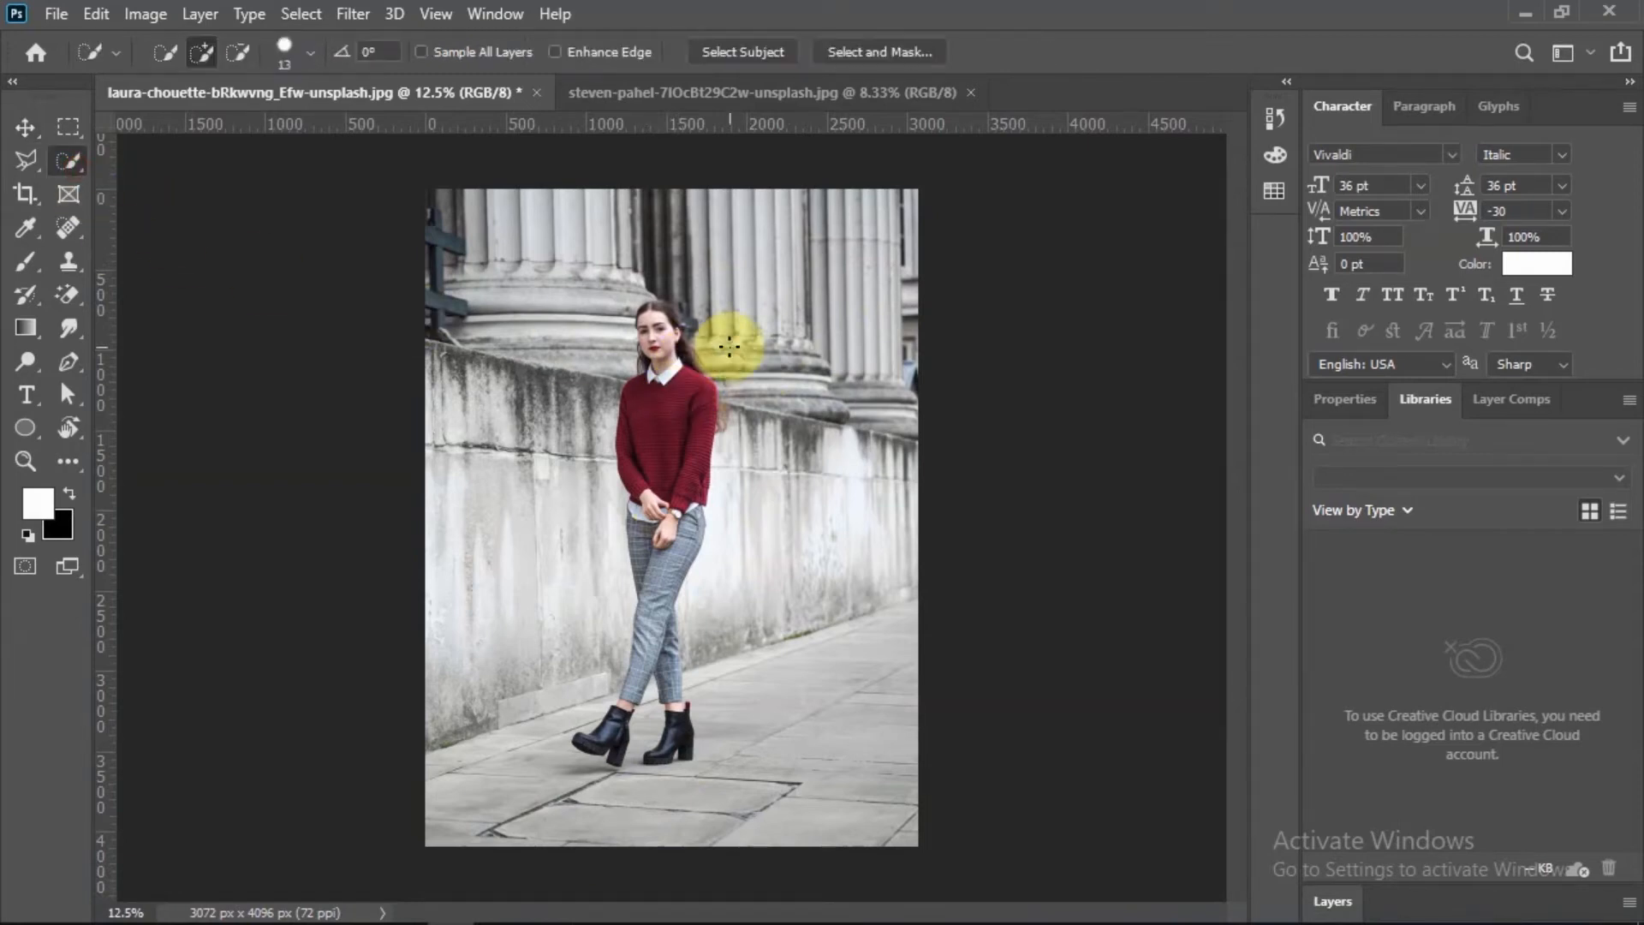
left_click(753, 44)
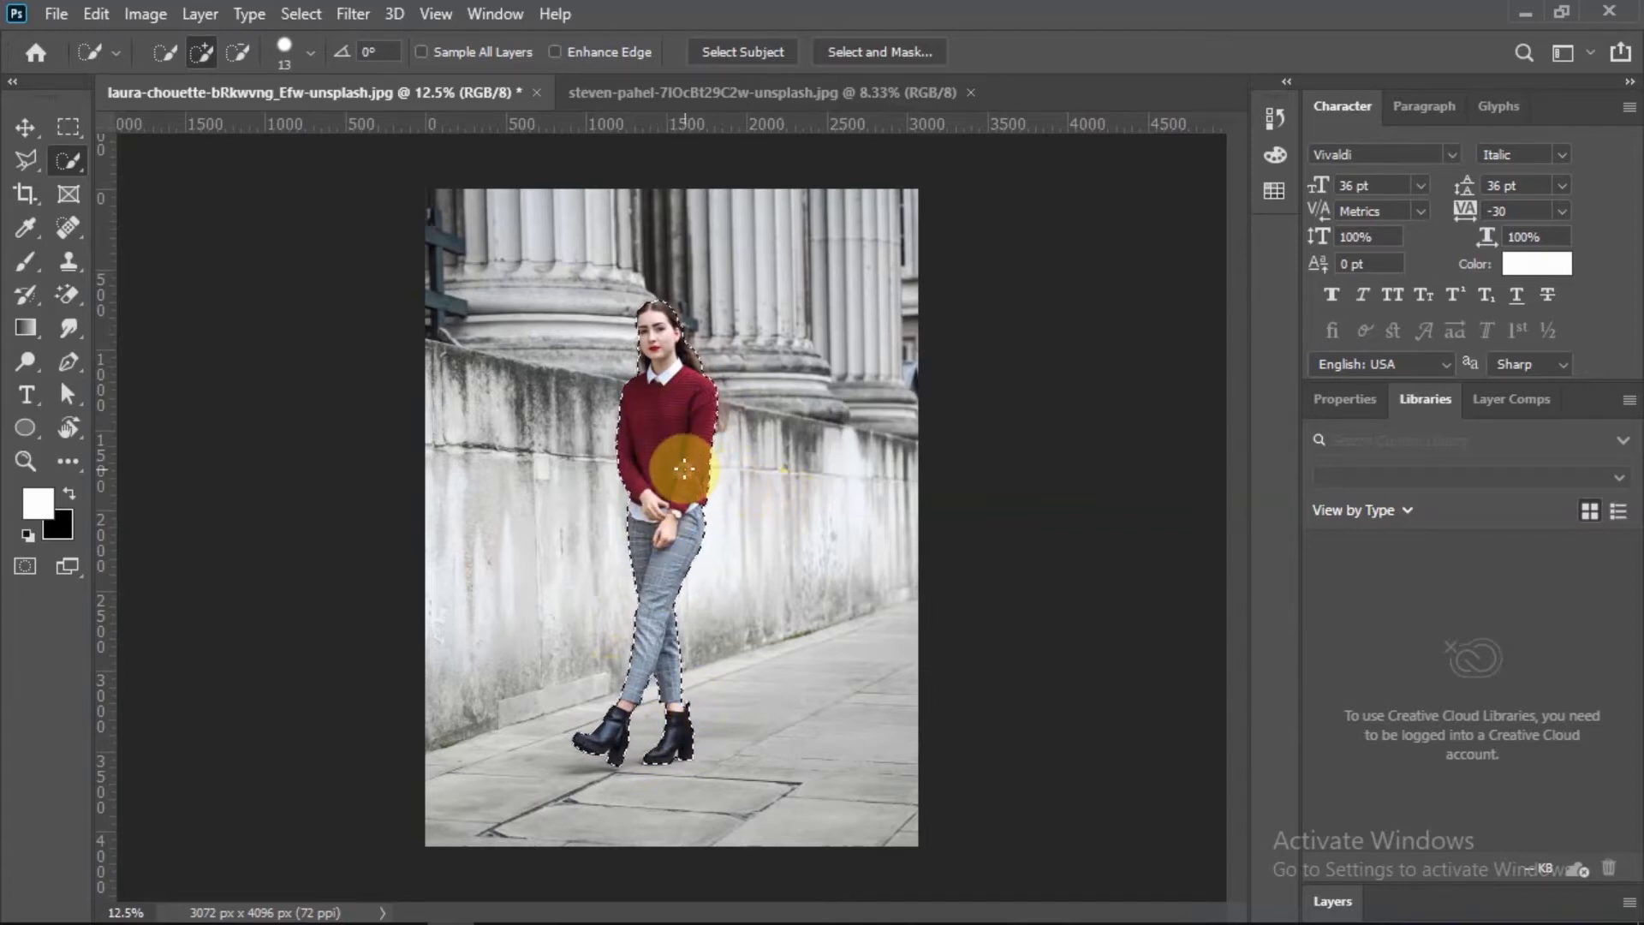
key("ctrl+c")
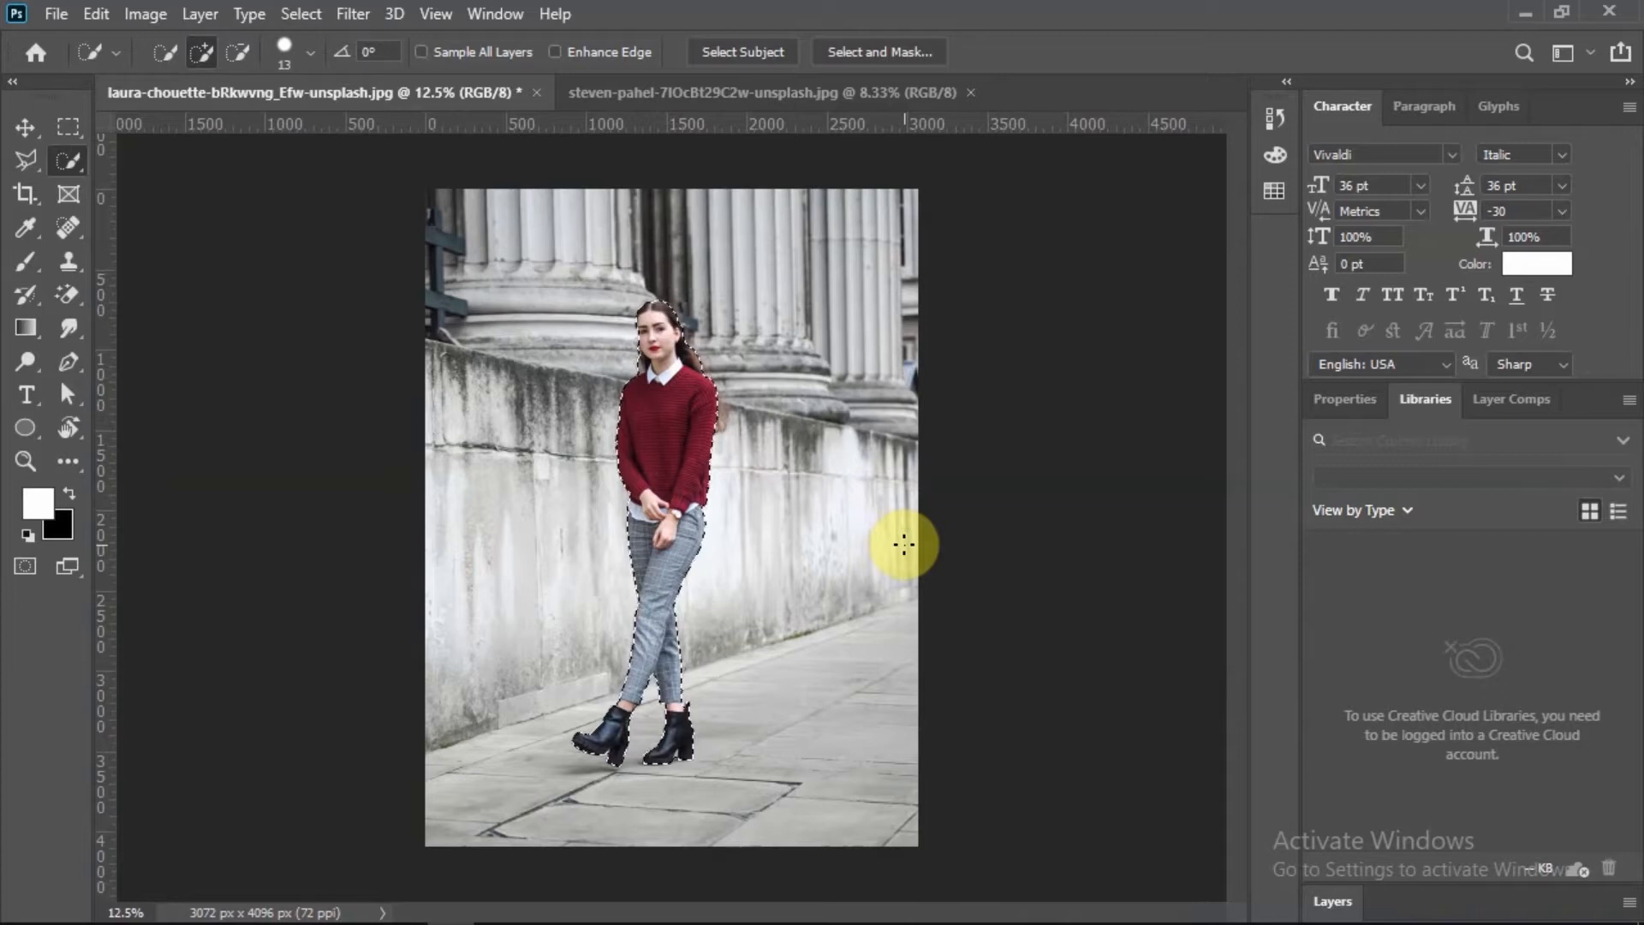
Refine the woman's selection edge in Select and Mask with a 3 px radius and a smoothness of 9.
left_click(882, 50)
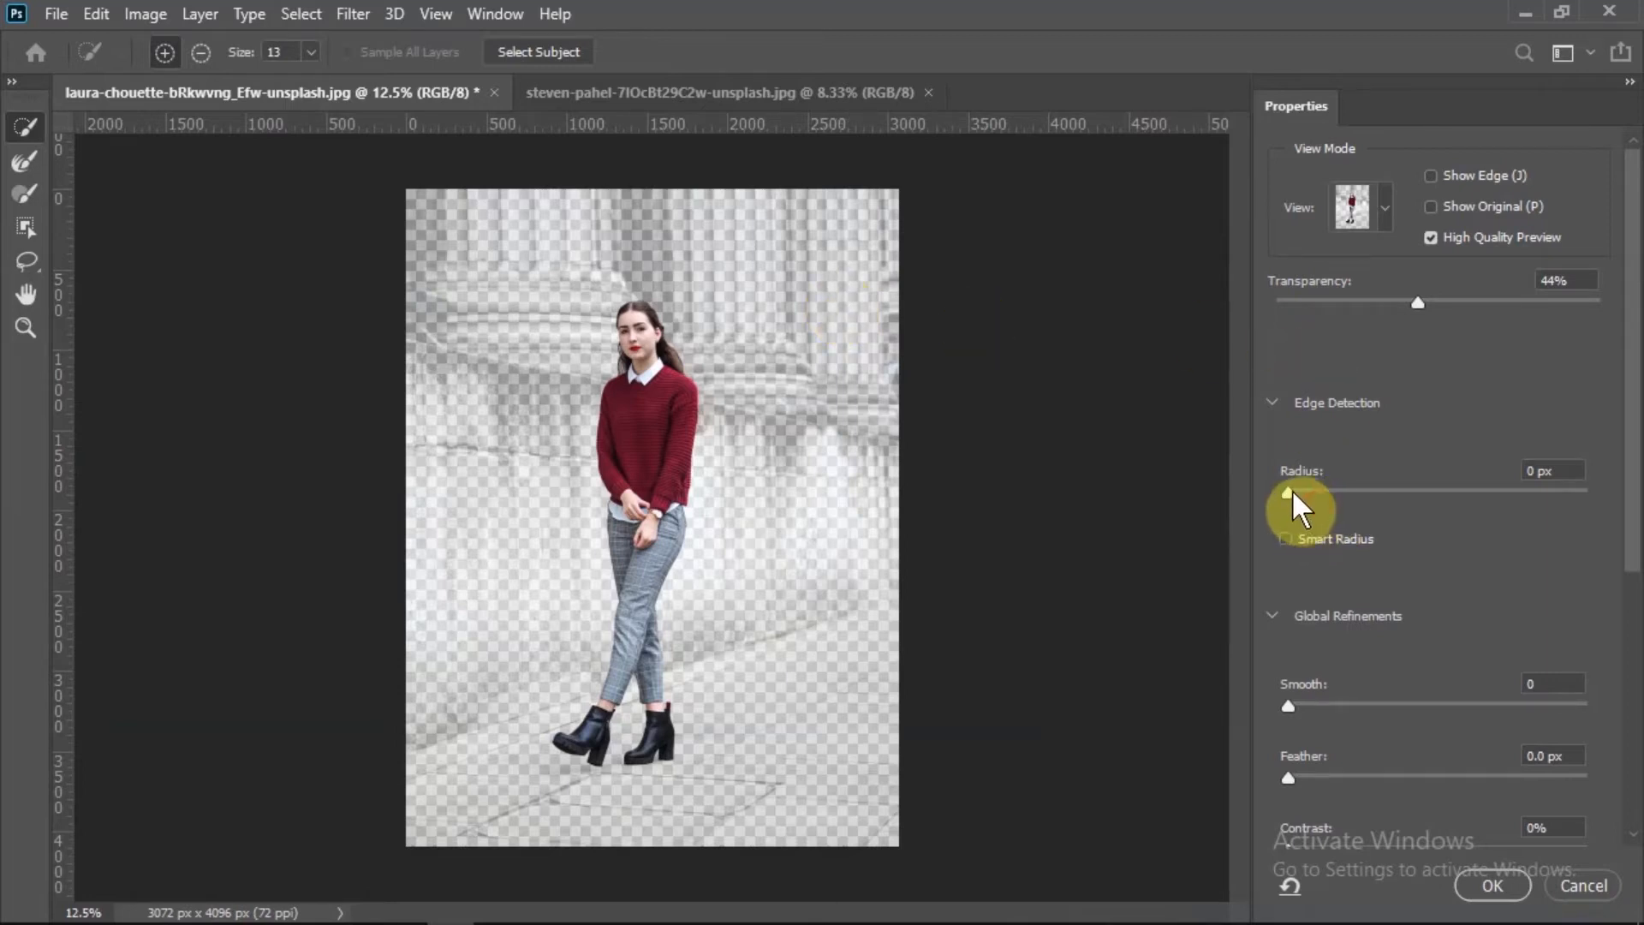
left_click(1317, 494)
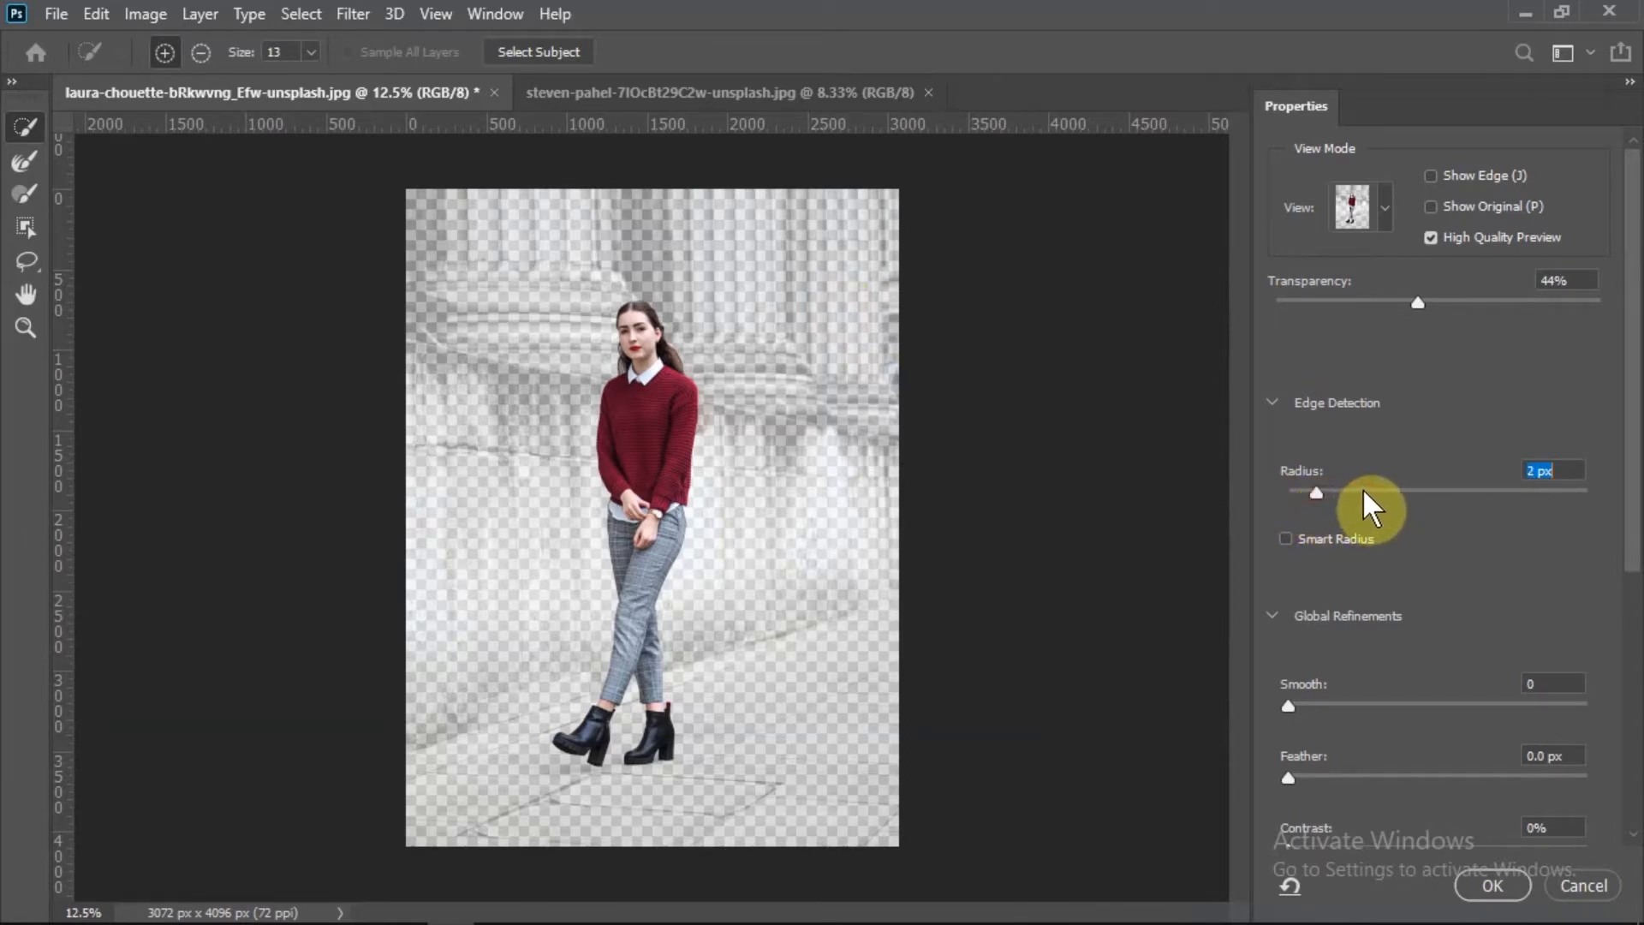
left_click(1319, 492)
left_click(1355, 493)
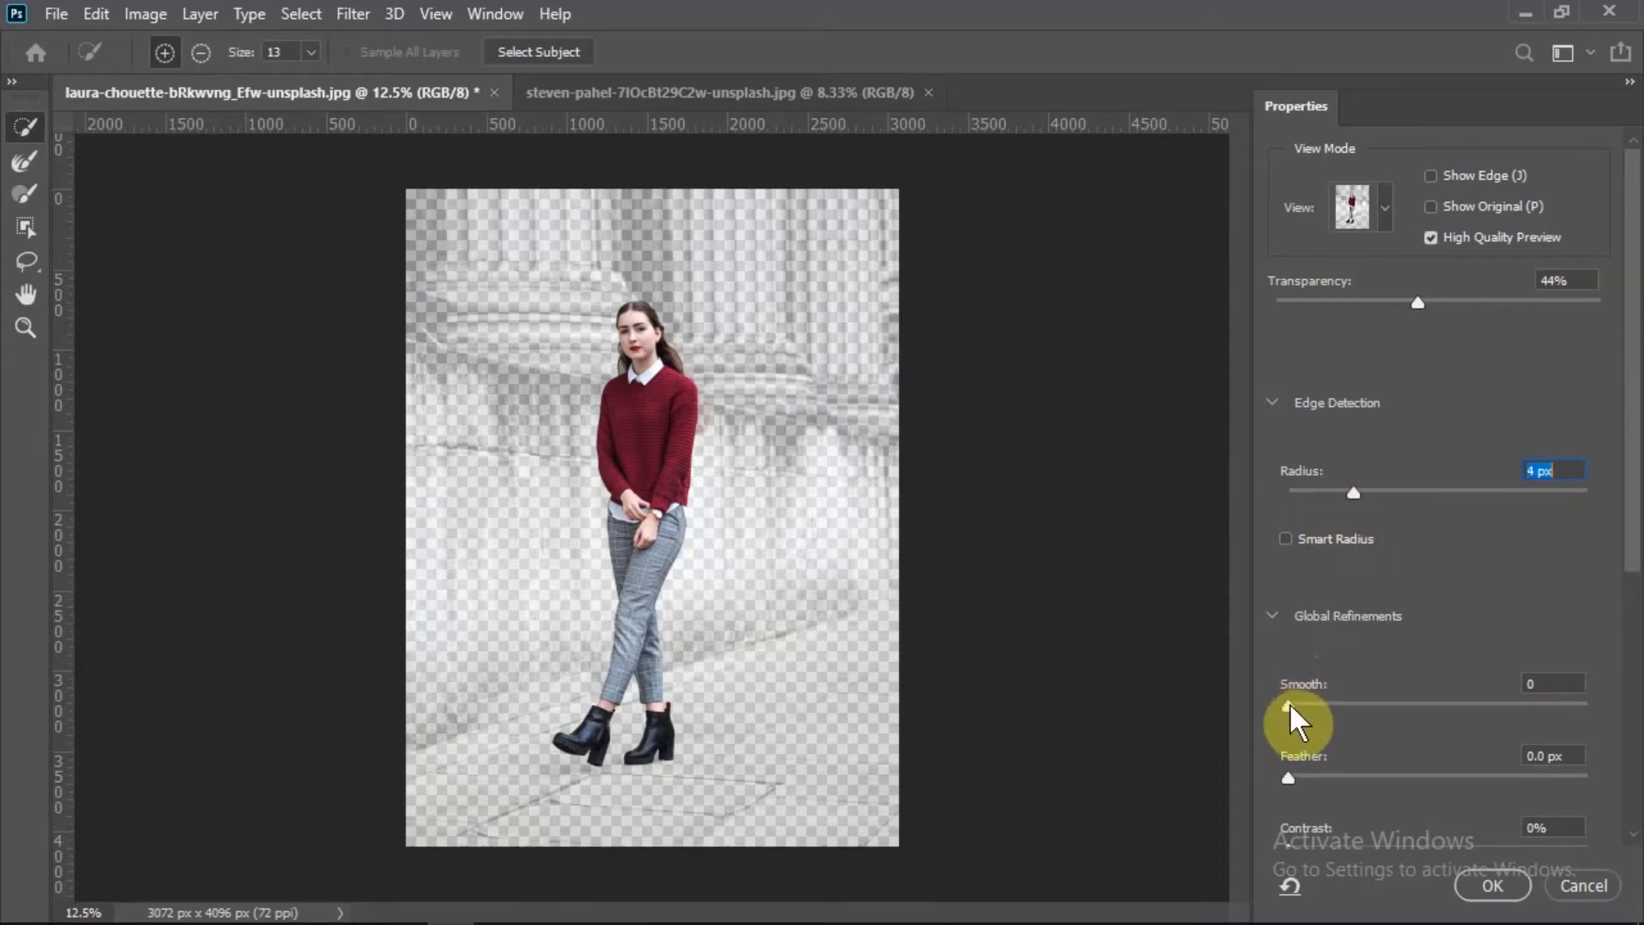
type("1")
key("Return")
left_click(1317, 704)
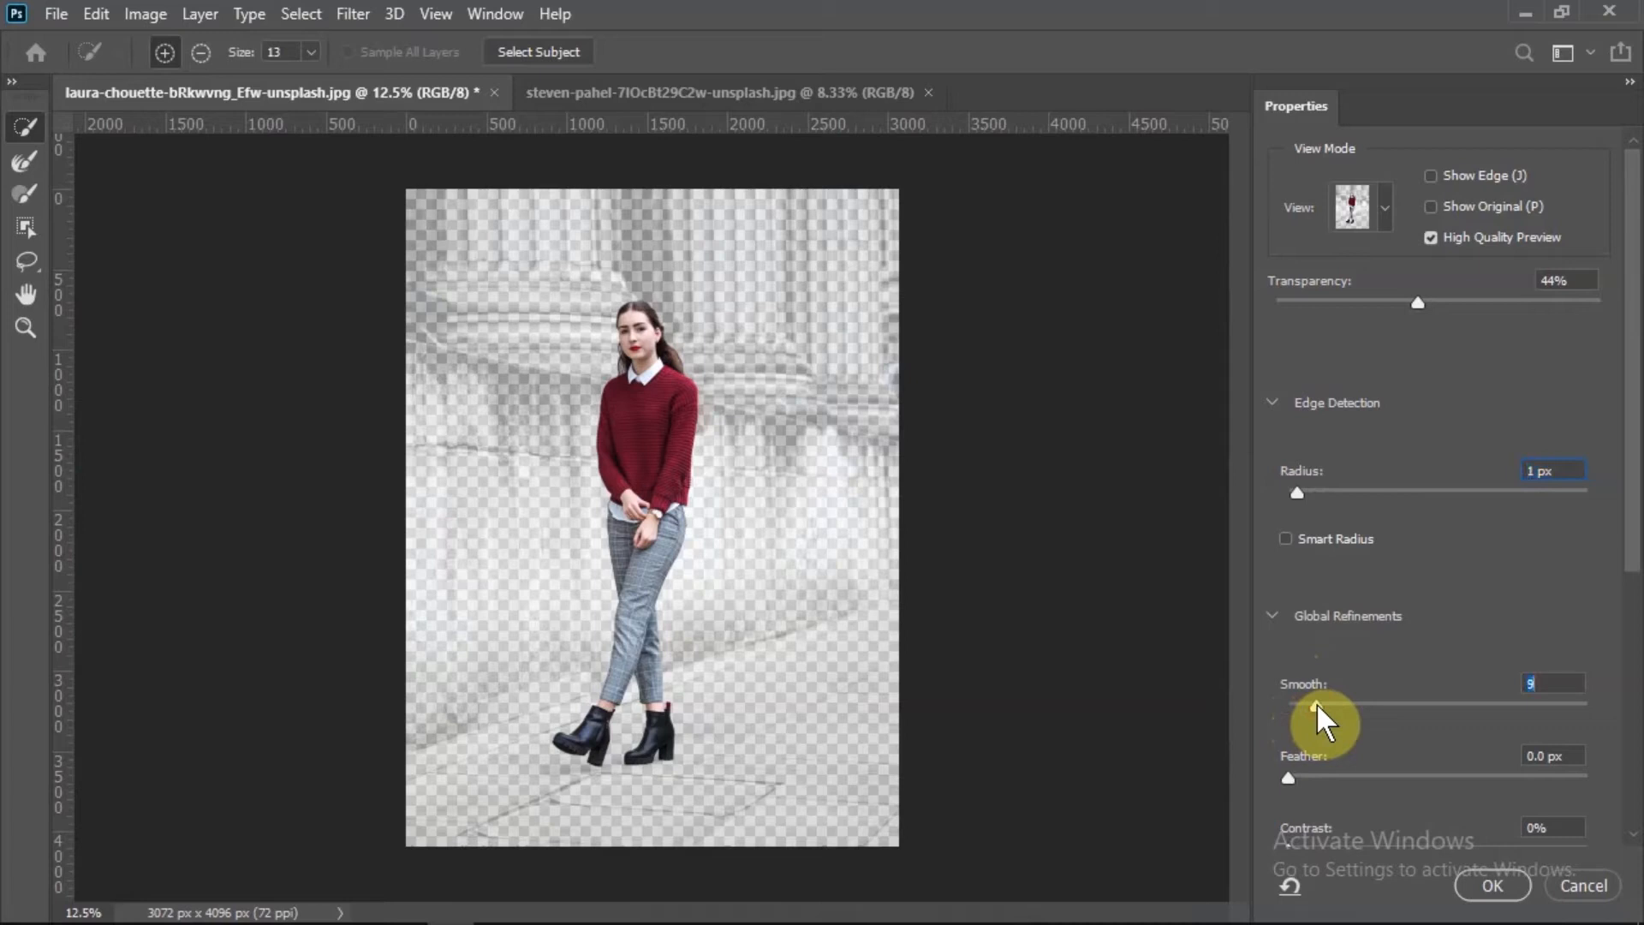
left_click_drag(1296, 491, 1335, 497)
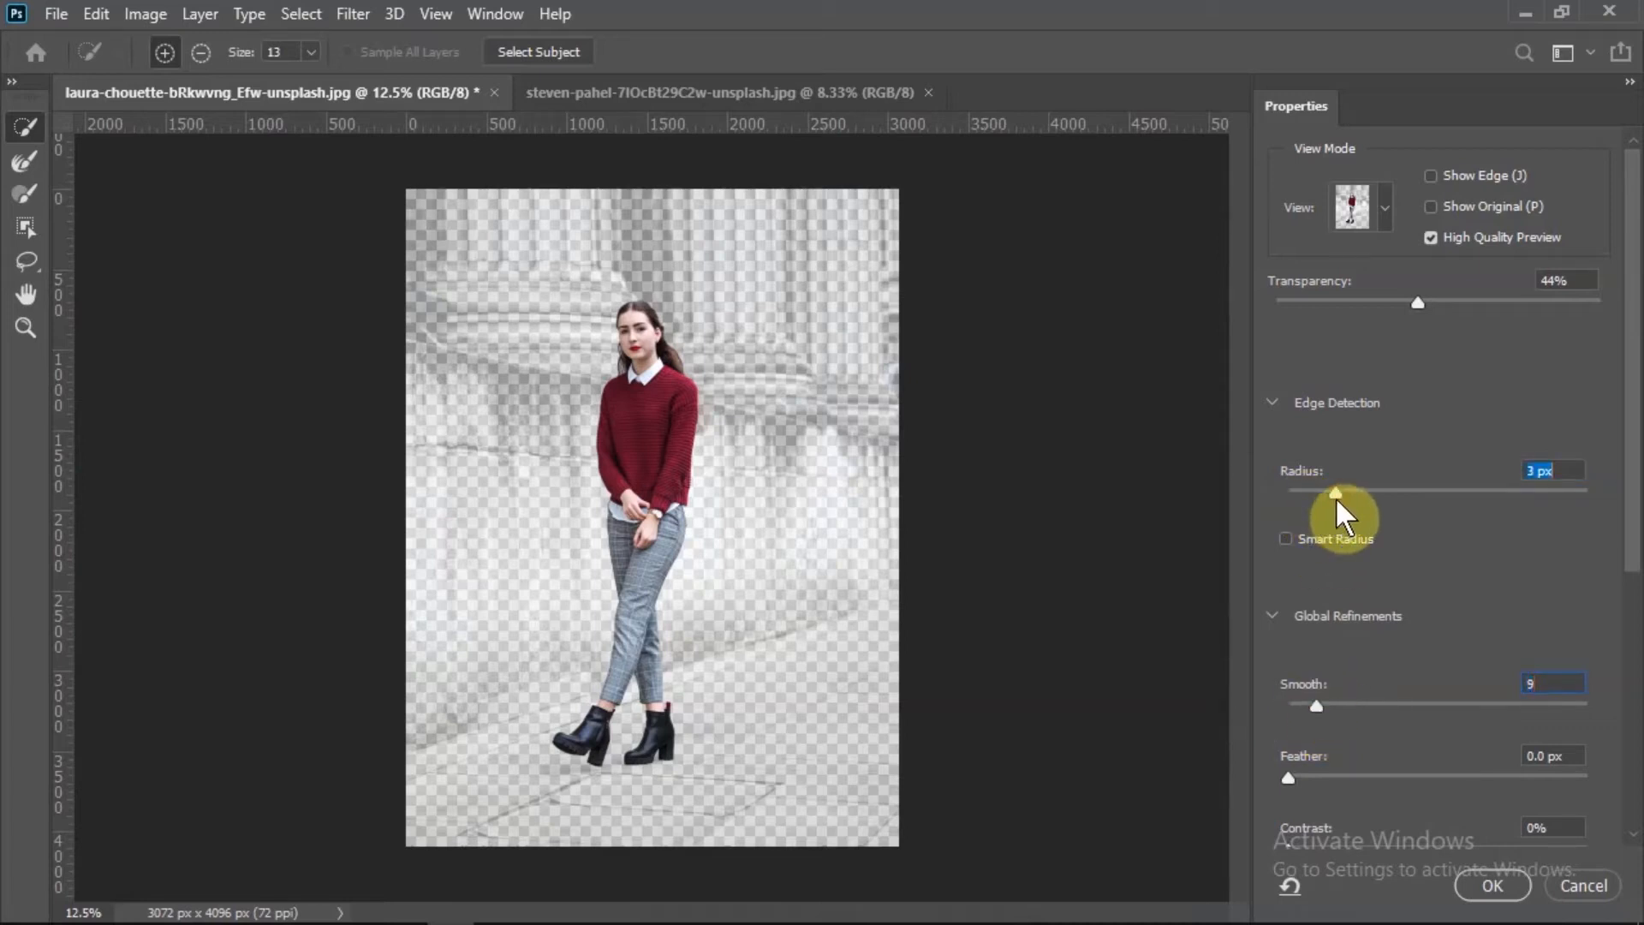
left_click(1293, 773)
scroll(1294, 788, "down", 1)
left_click(1296, 808)
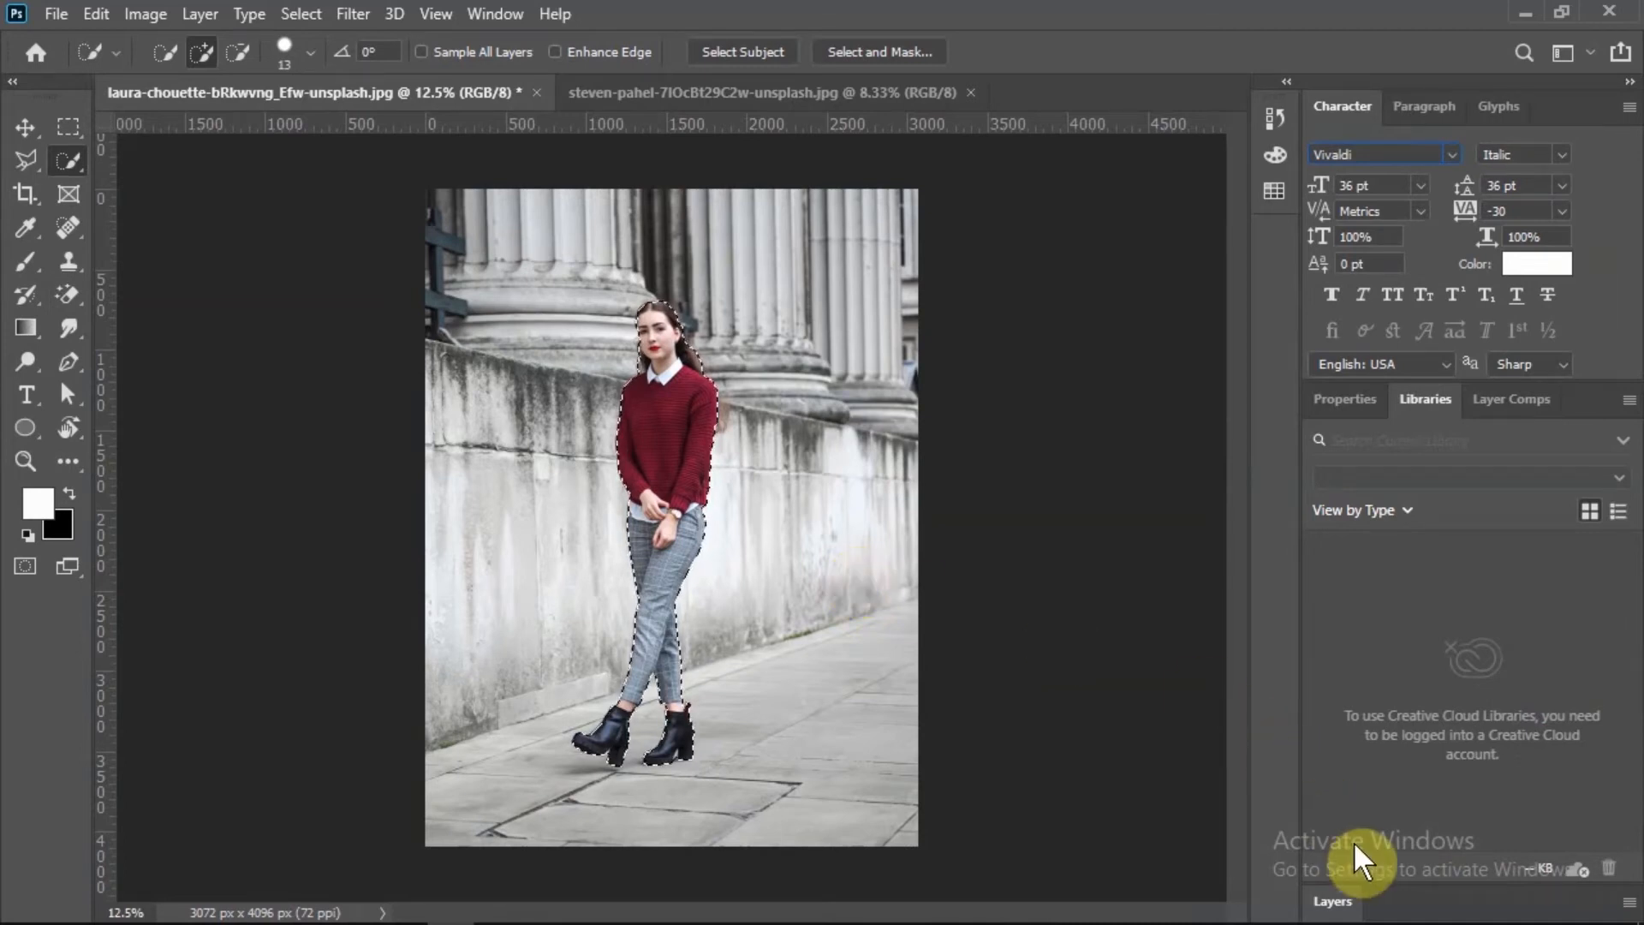
Convert the locked Background of the woman's photo into a regular layer with the default name Layer 0.
left_click(1336, 903)
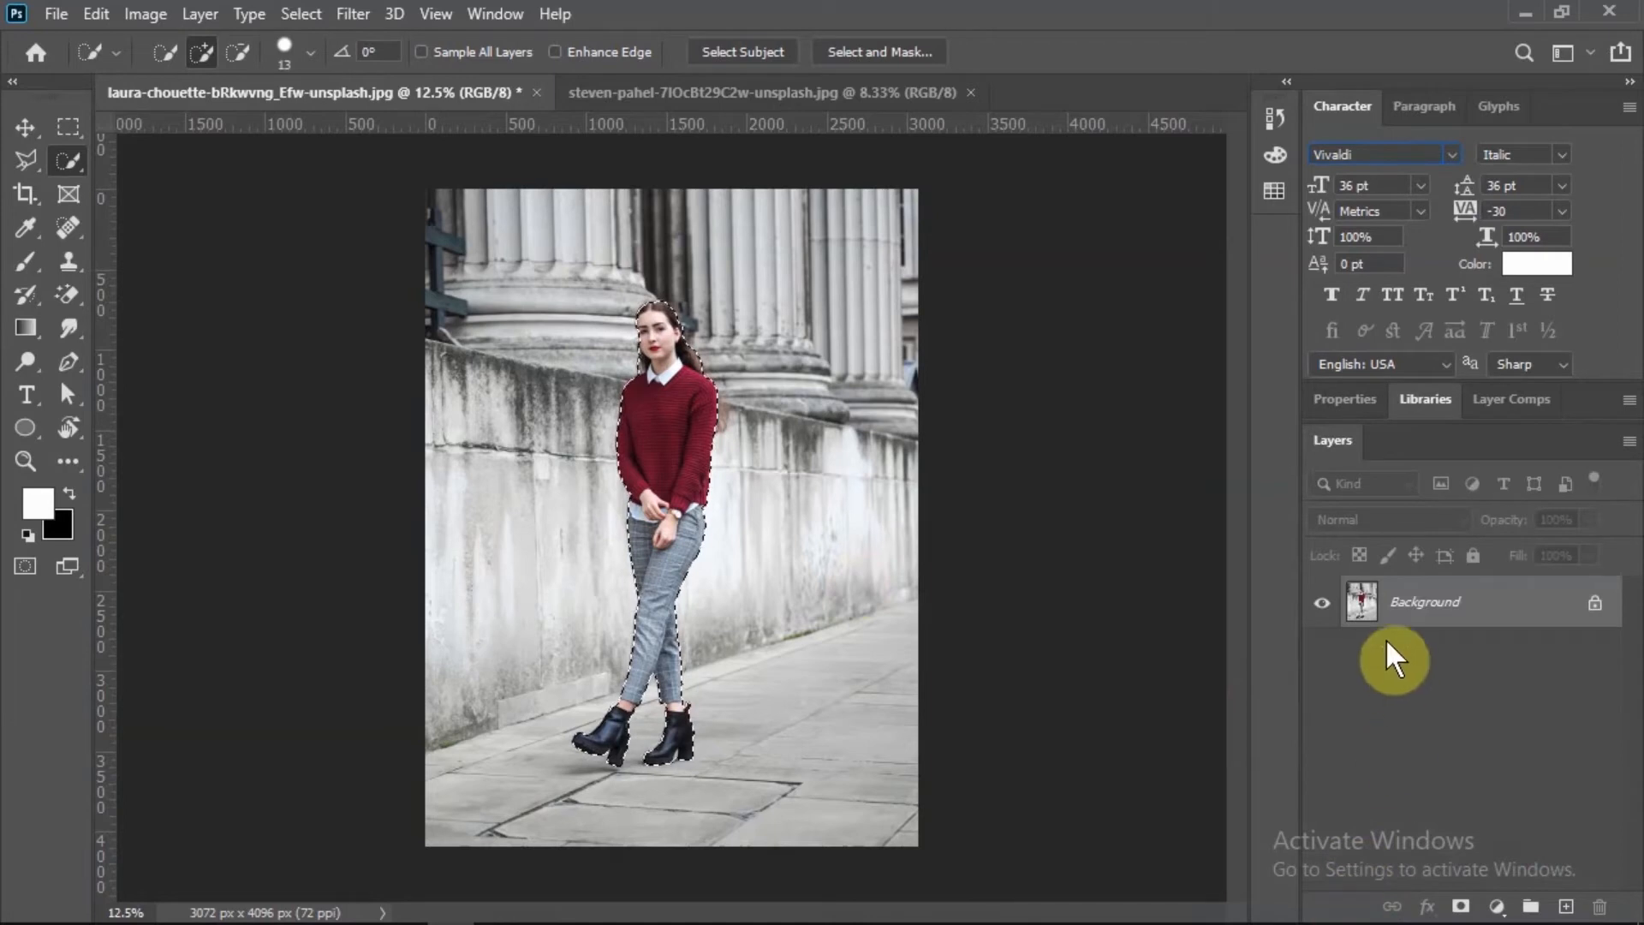
double_click(1441, 610)
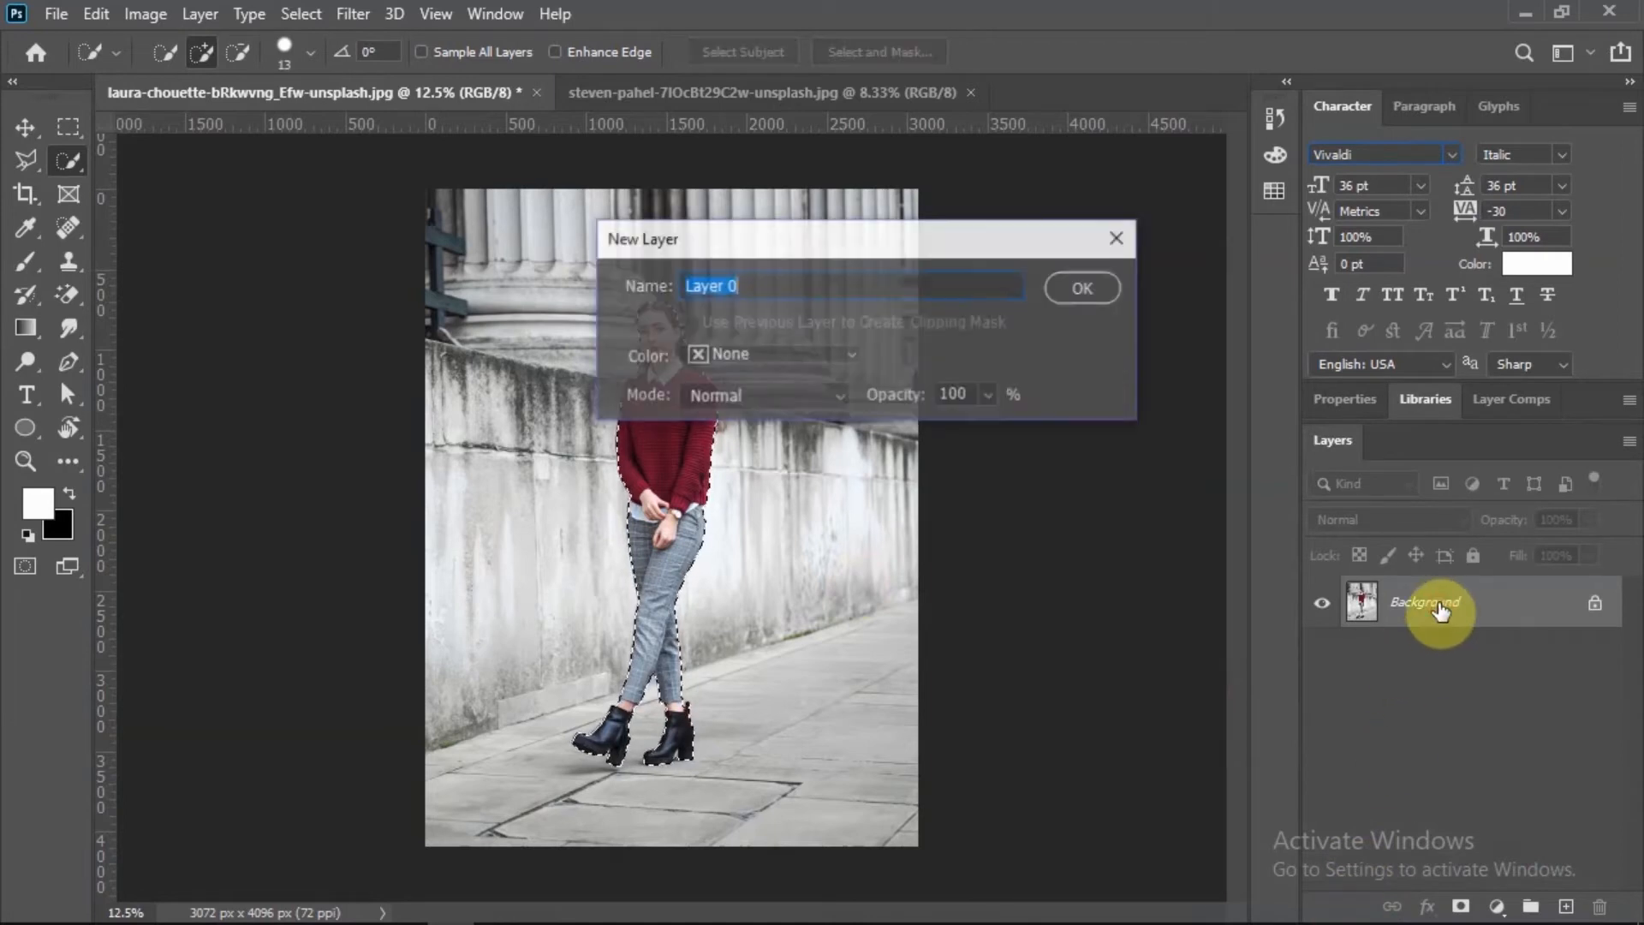
left_click(1105, 297)
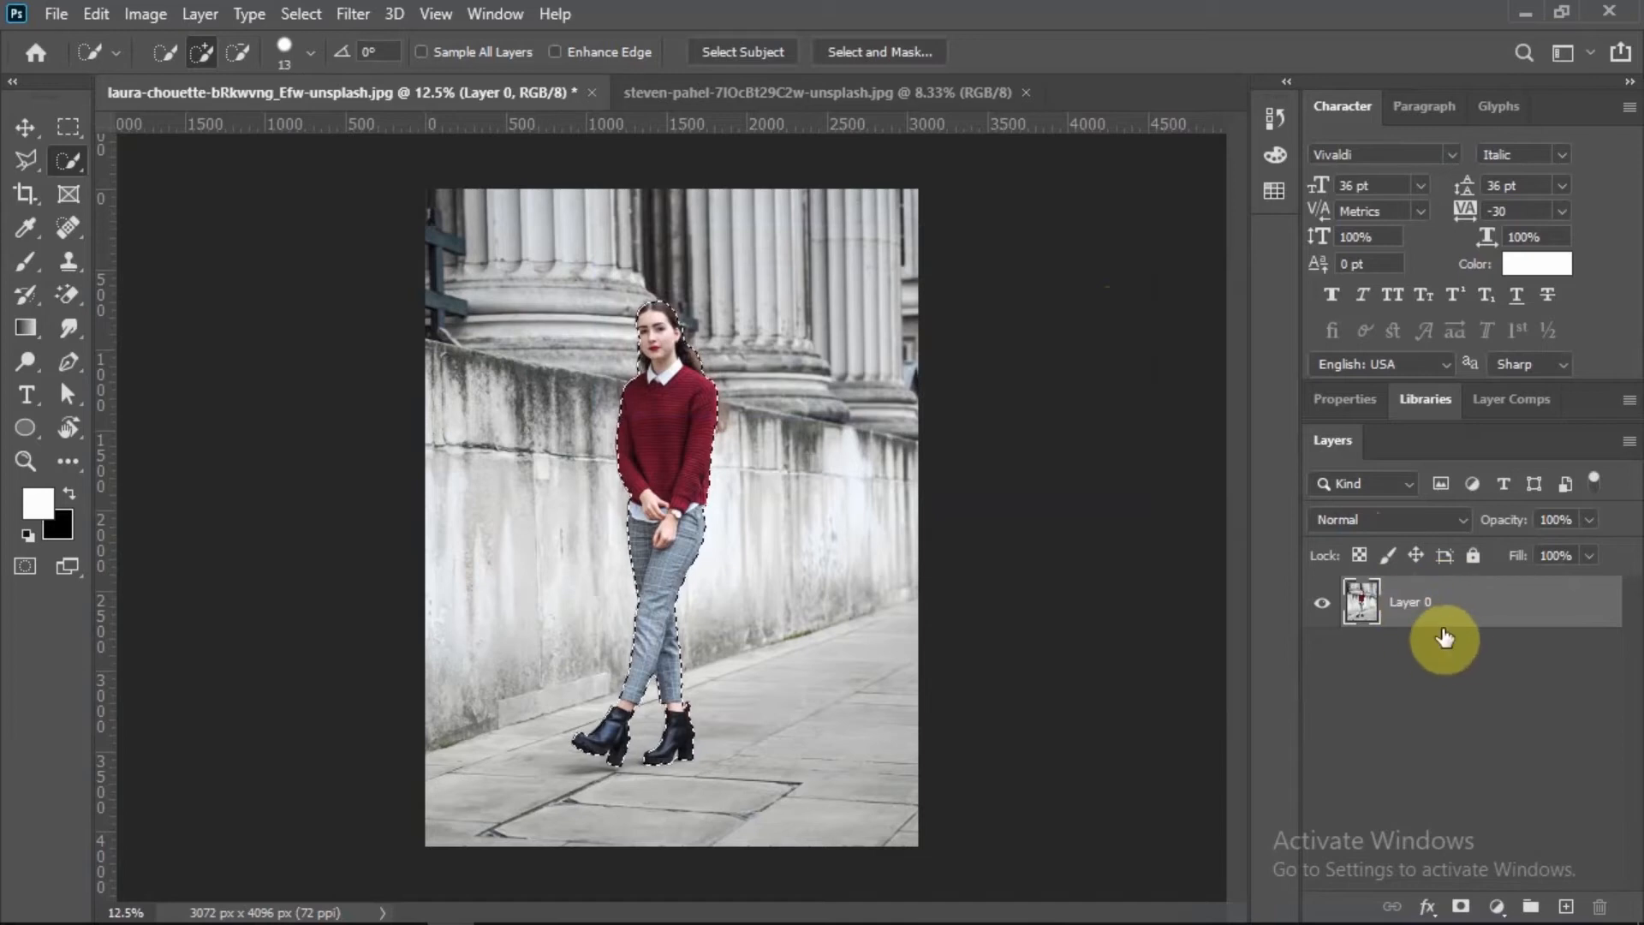
Copy the selected woman onto her own layer and hide the original photo layer beneath it.
key("ctrl+j")
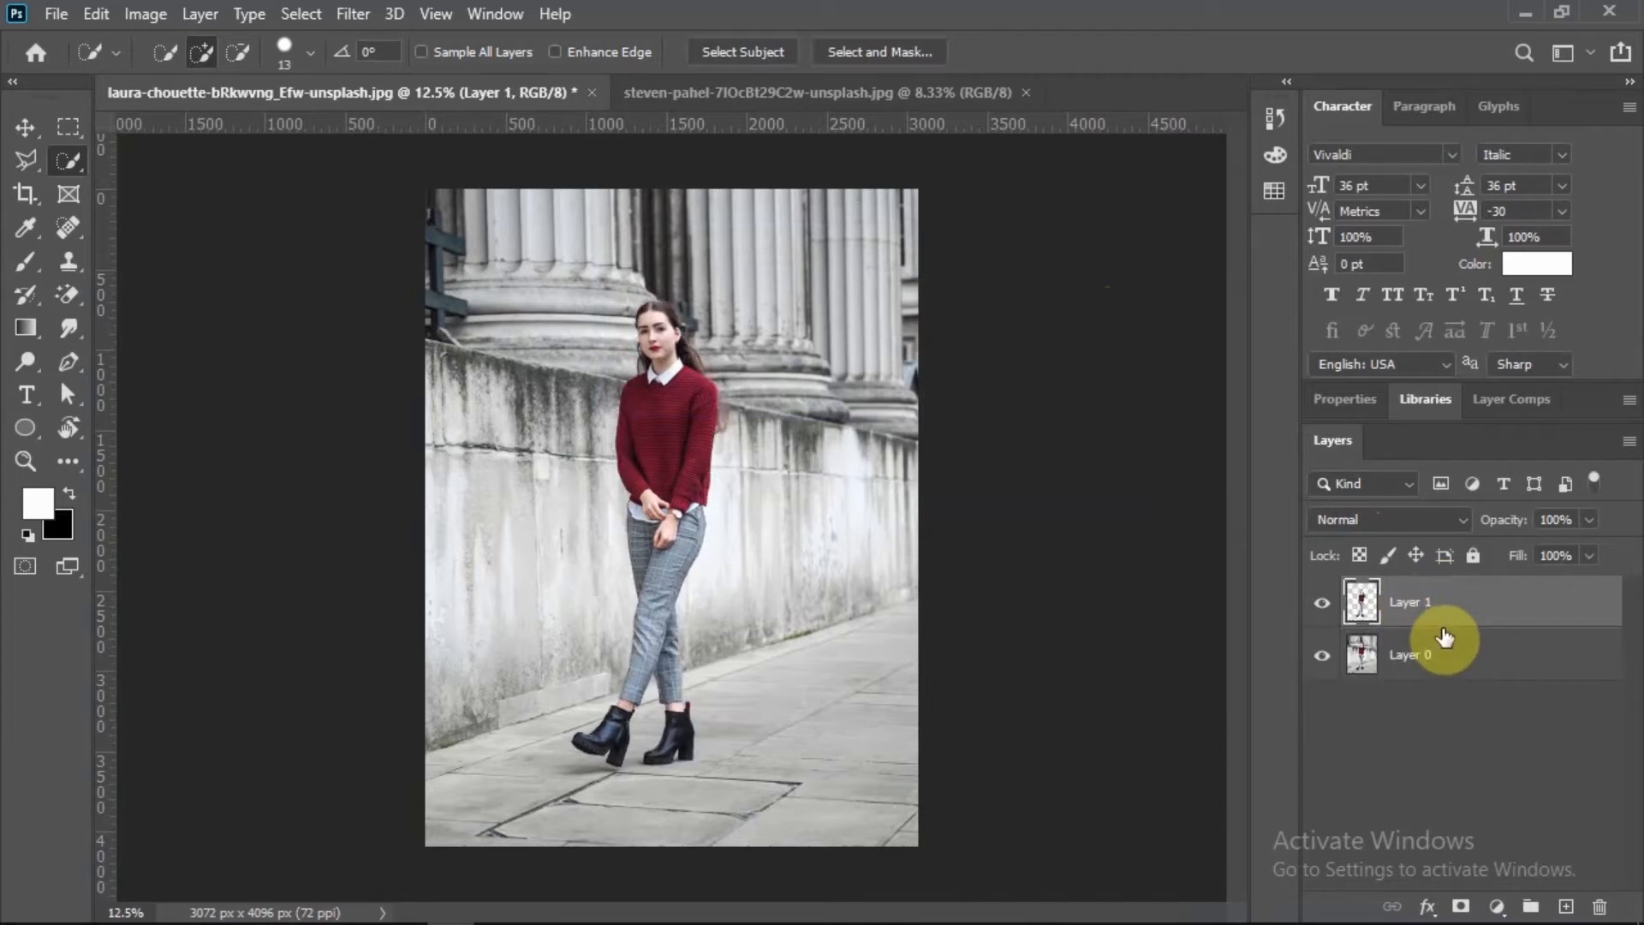
left_click(1322, 655)
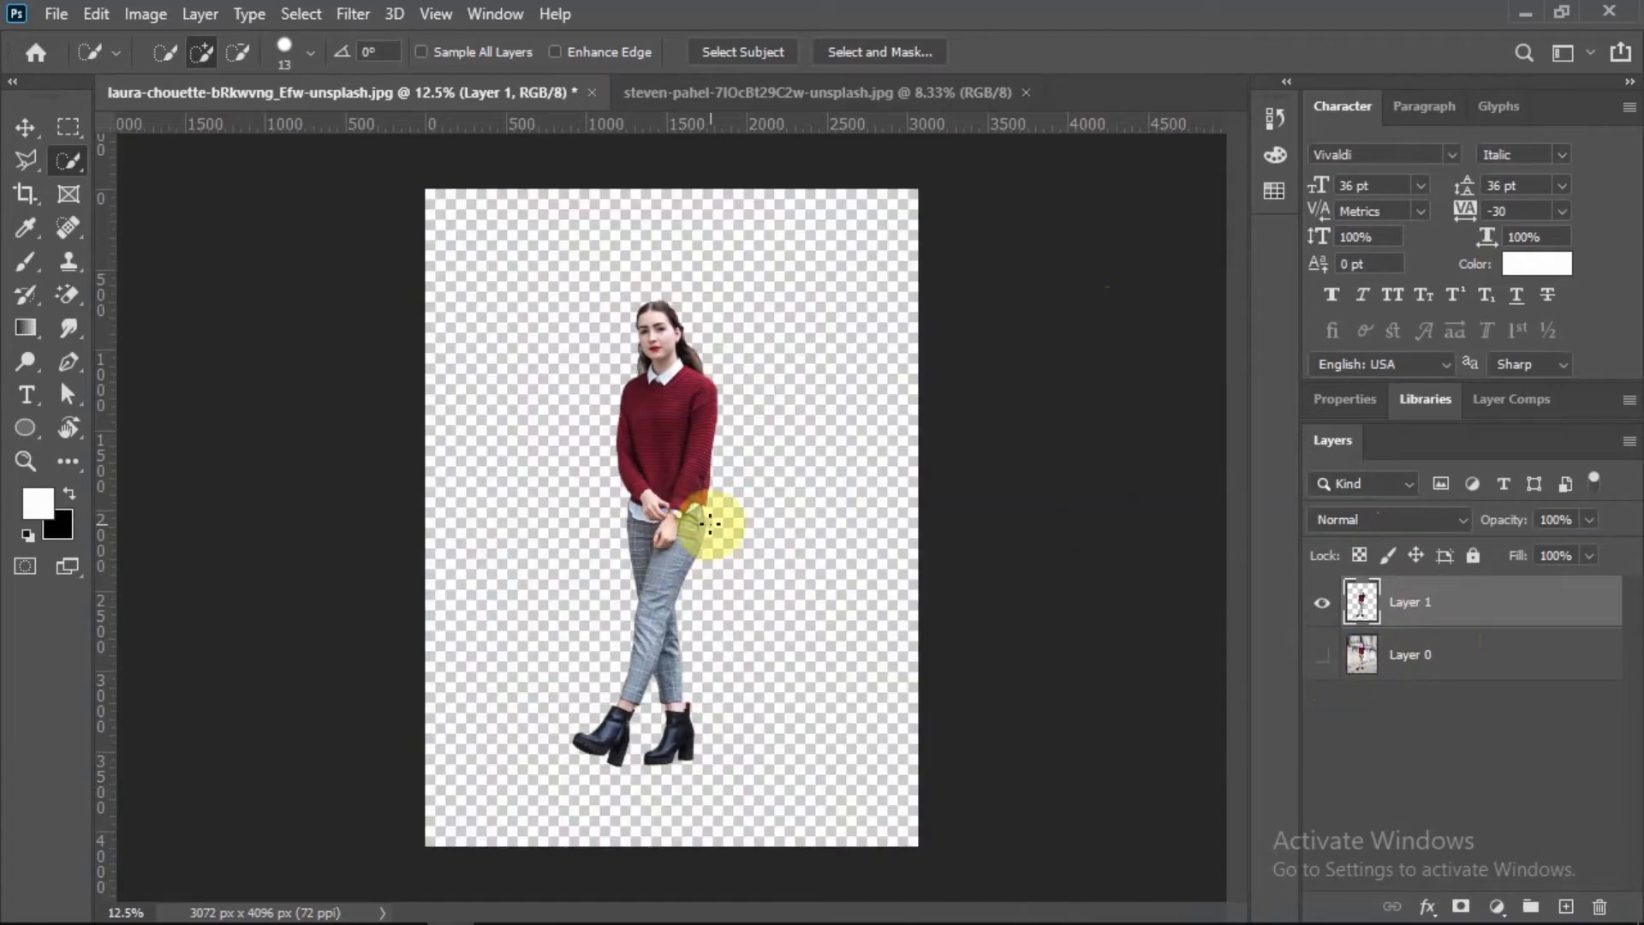
Move the cut-out woman from her document into the forest road photo.
left_click(24, 127)
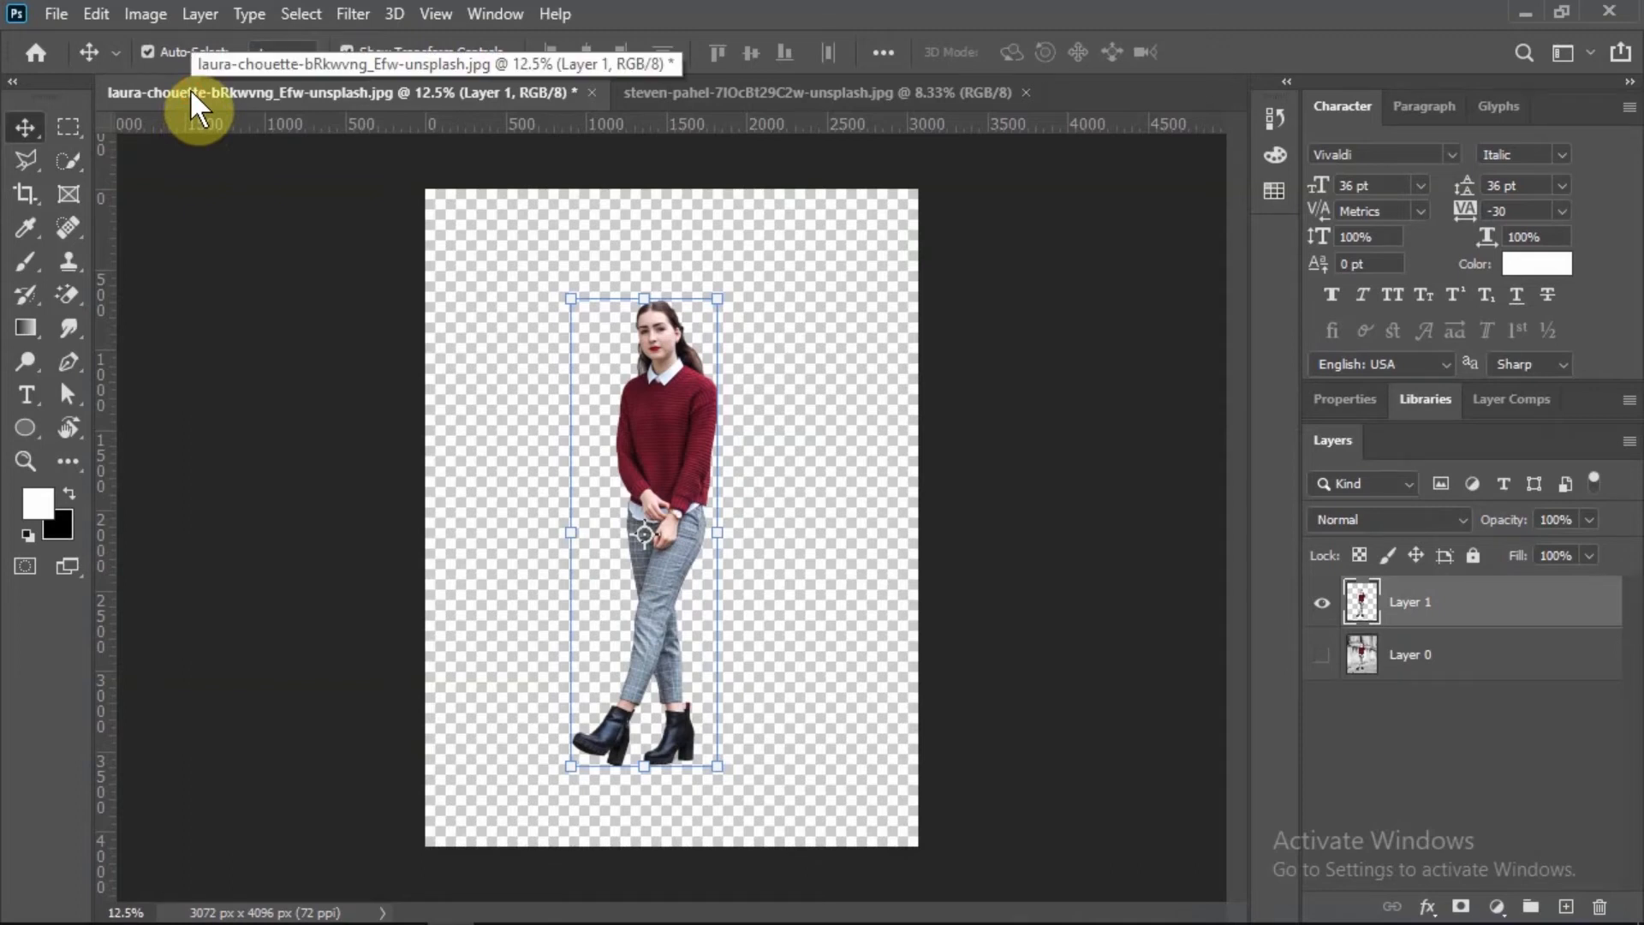
left_click(643, 96)
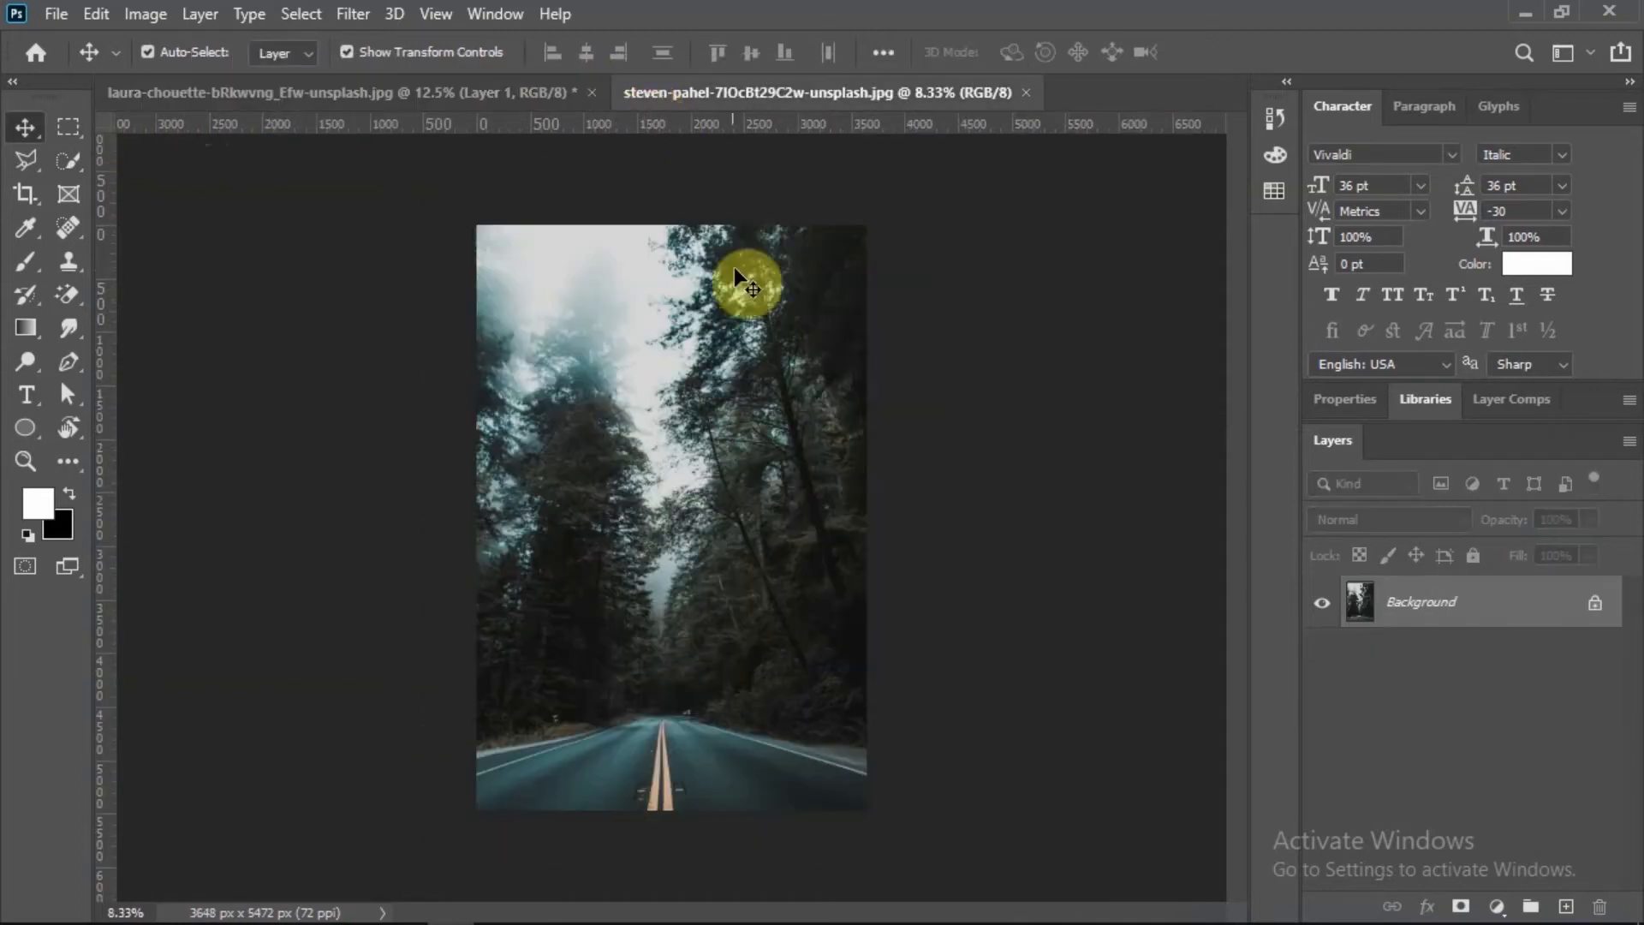
left_click(455, 94)
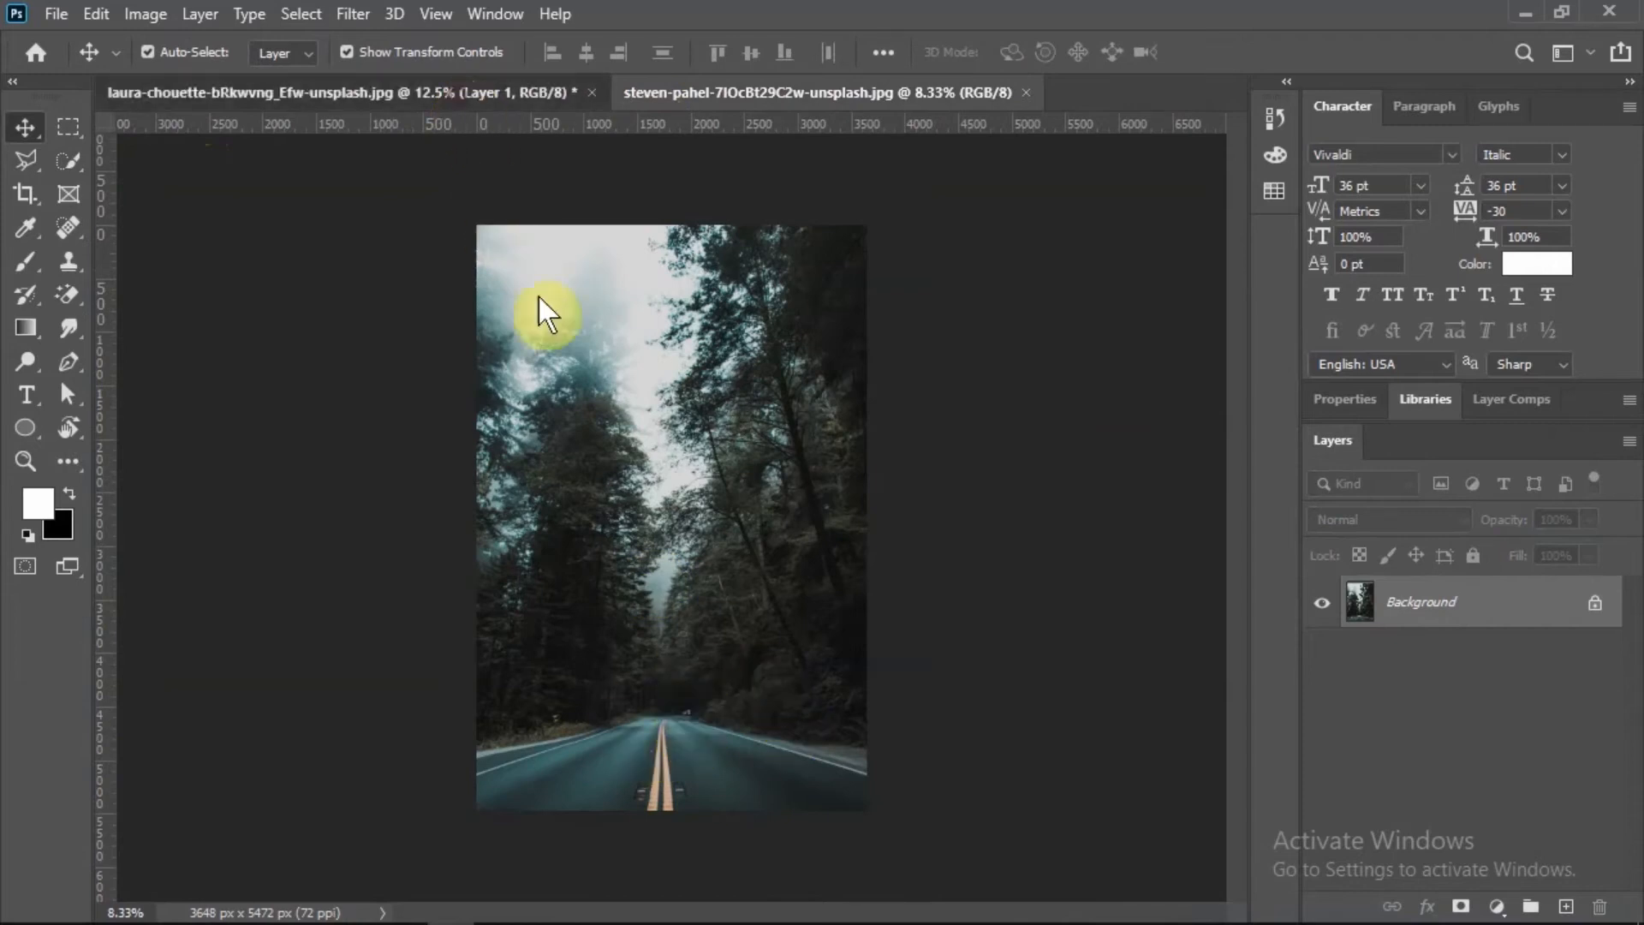
left_click_drag(661, 471, 675, 579)
Enlarge the cut-out woman and place her over the middle of the road, applying the transform.
left_click_drag(622, 449, 566, 345)
left_click(1275, 58)
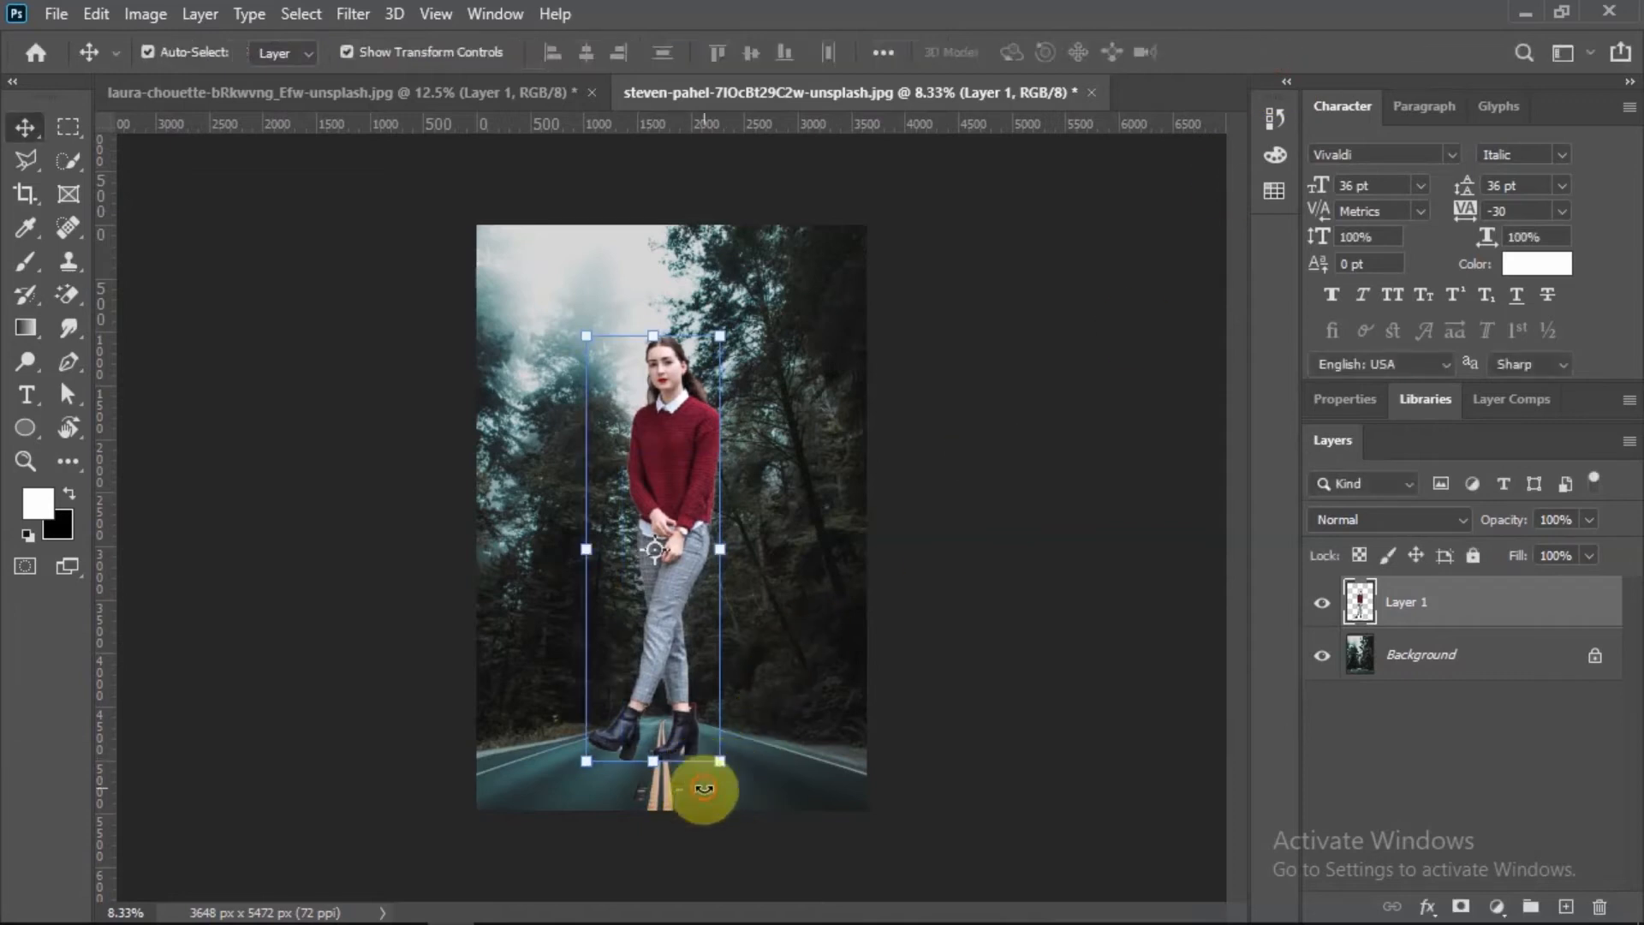
key("ctrl+t")
left_click(1276, 53)
left_click(740, 525)
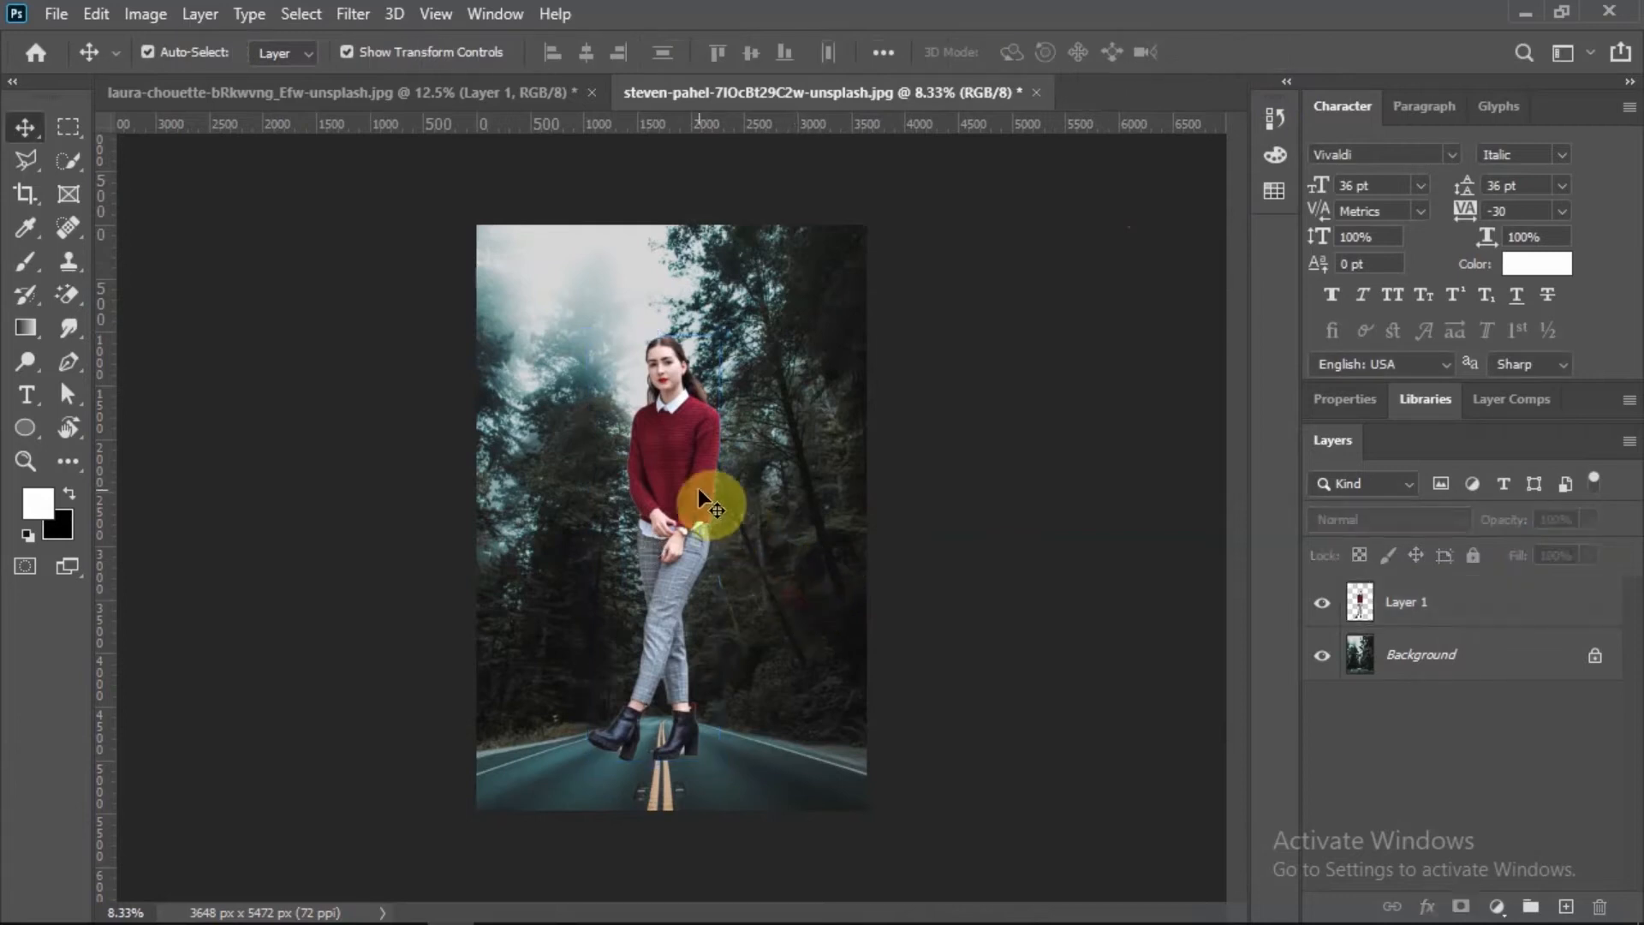
Erase the leftover pale background around the boot heels on Layer 1 with the Magic Eraser, undoing the stray erasure on the trousers.
left_click(695, 481)
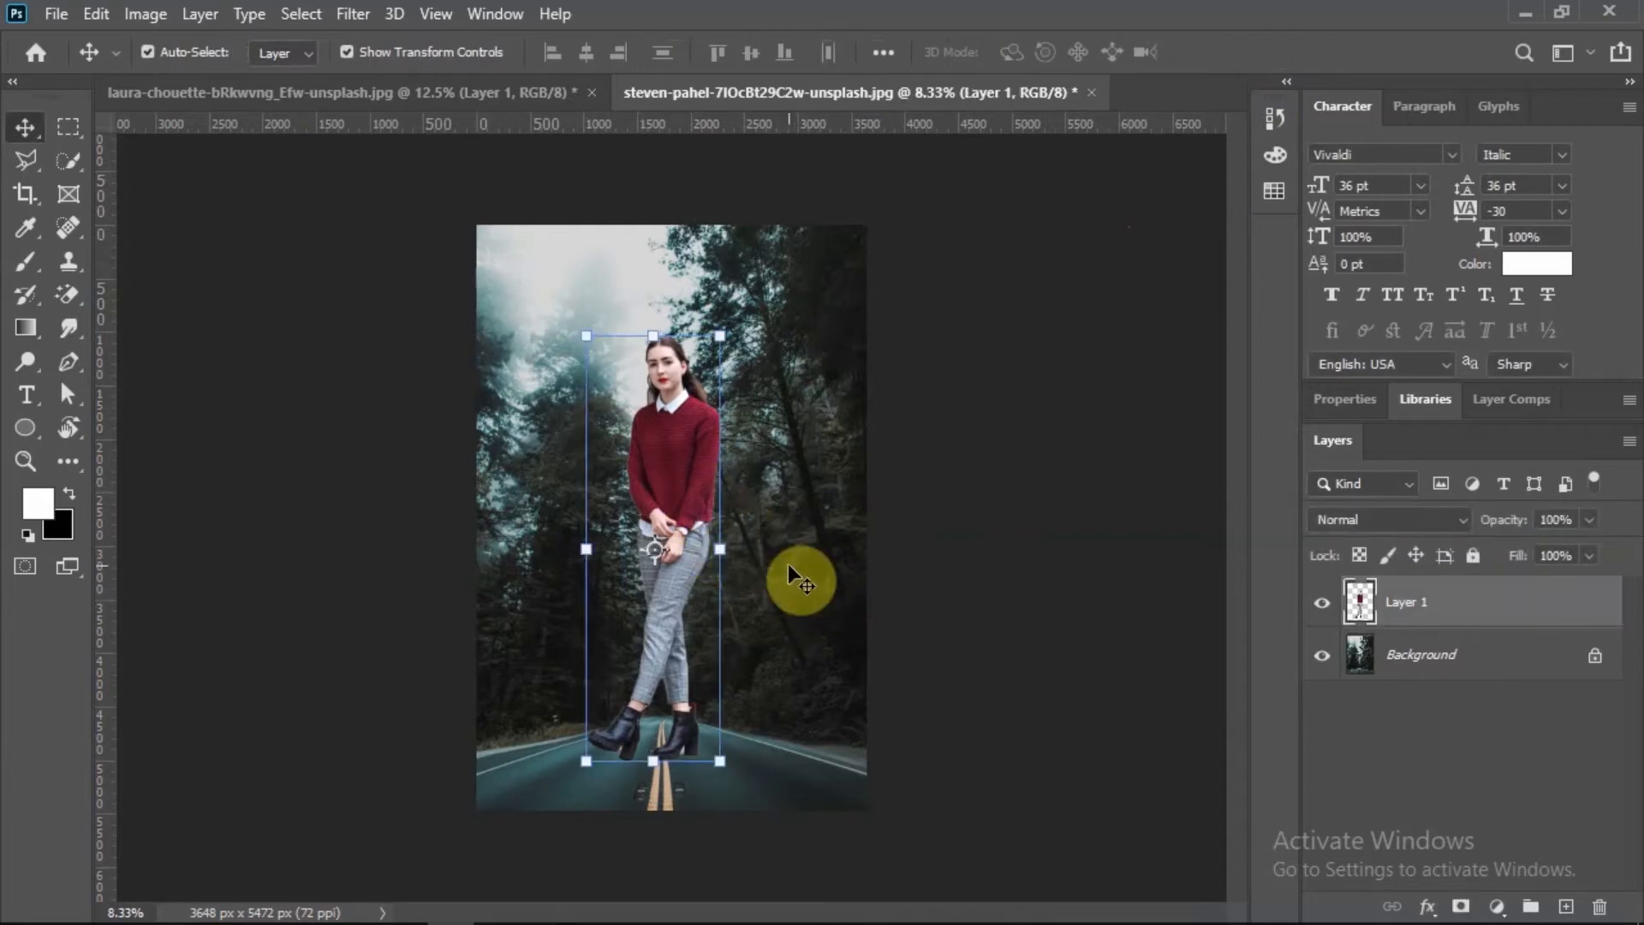
left_click(803, 582)
key("ctrl+plus")
key("ctrl+plus")
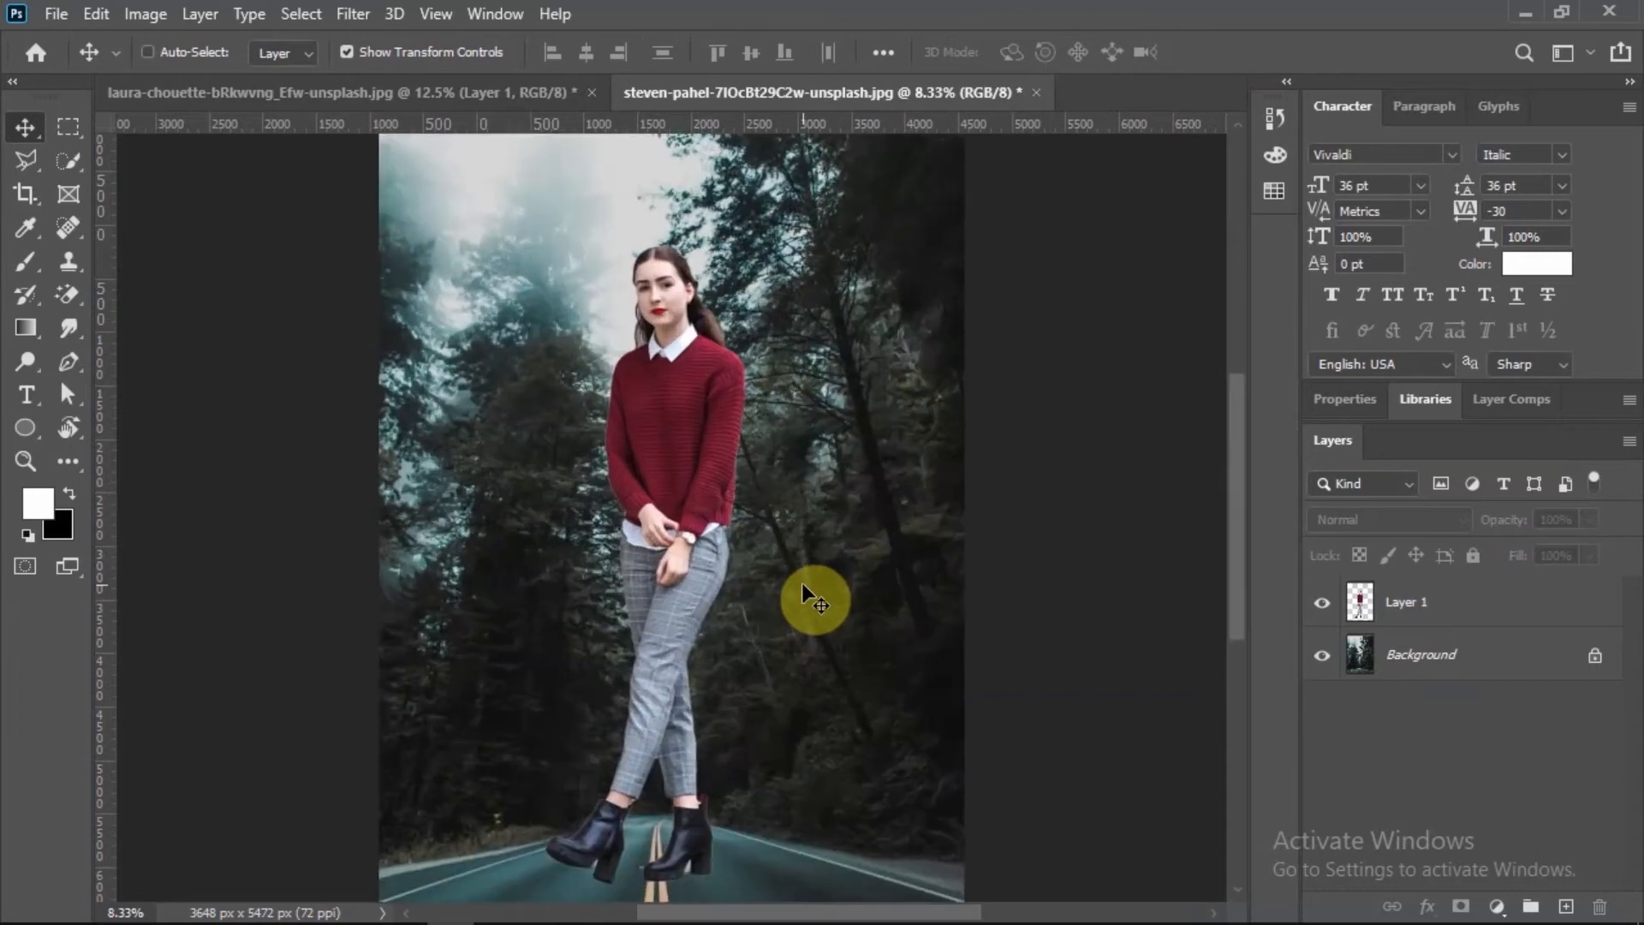
scroll(638, 587, "down", 3)
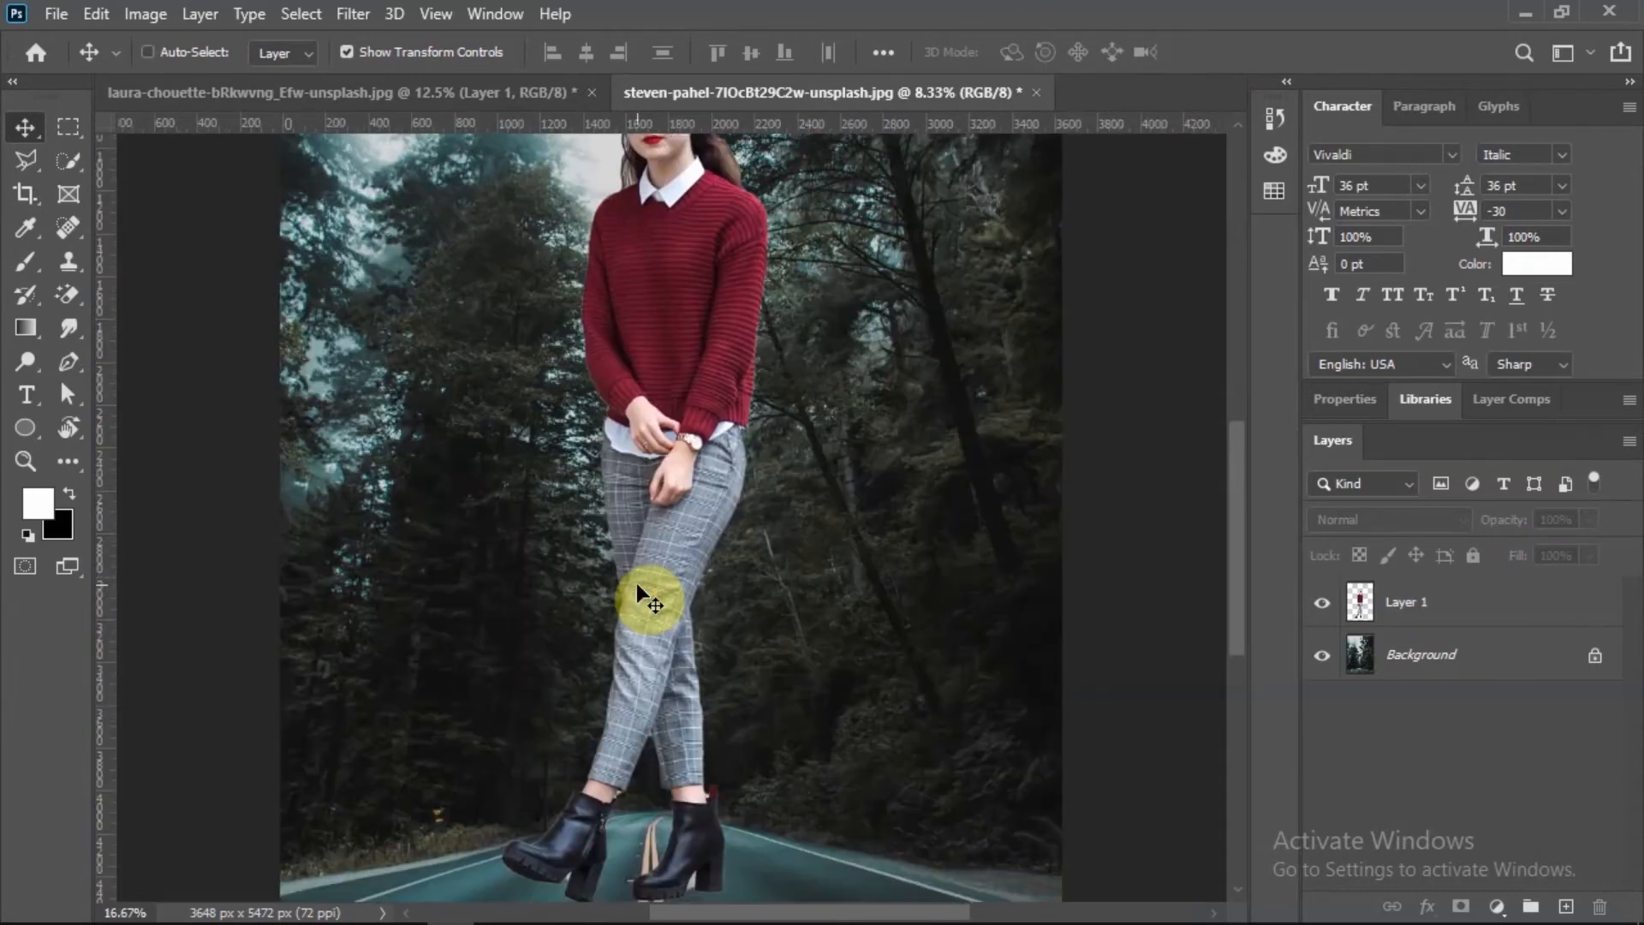
scroll(641, 589, "down", 3)
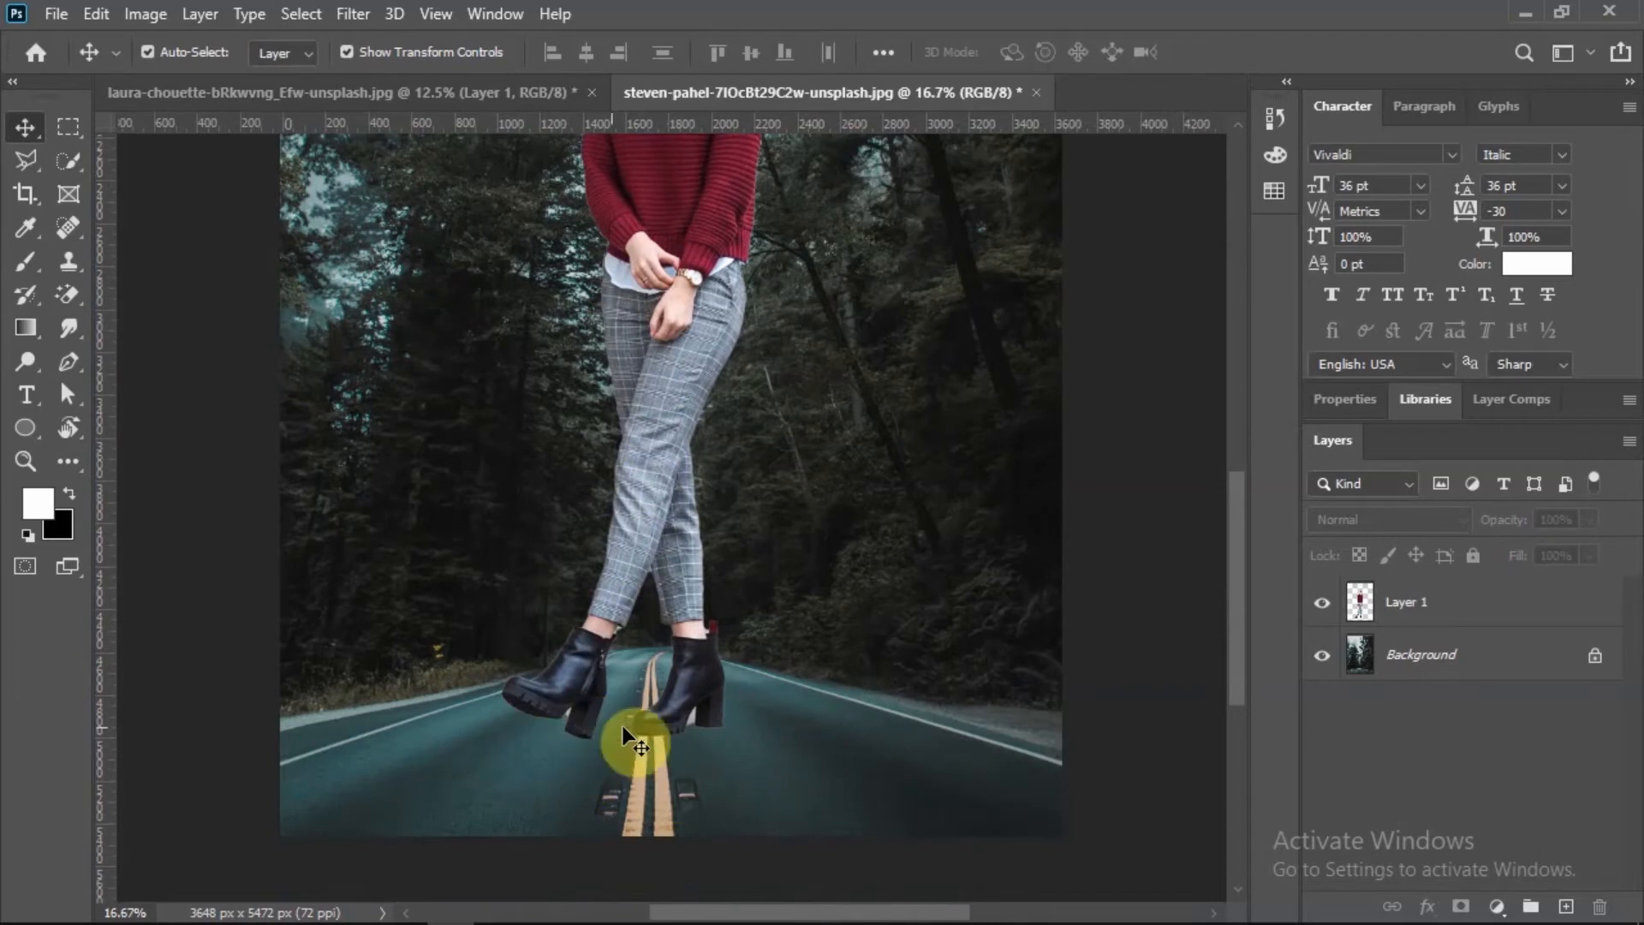
left_click(74, 299)
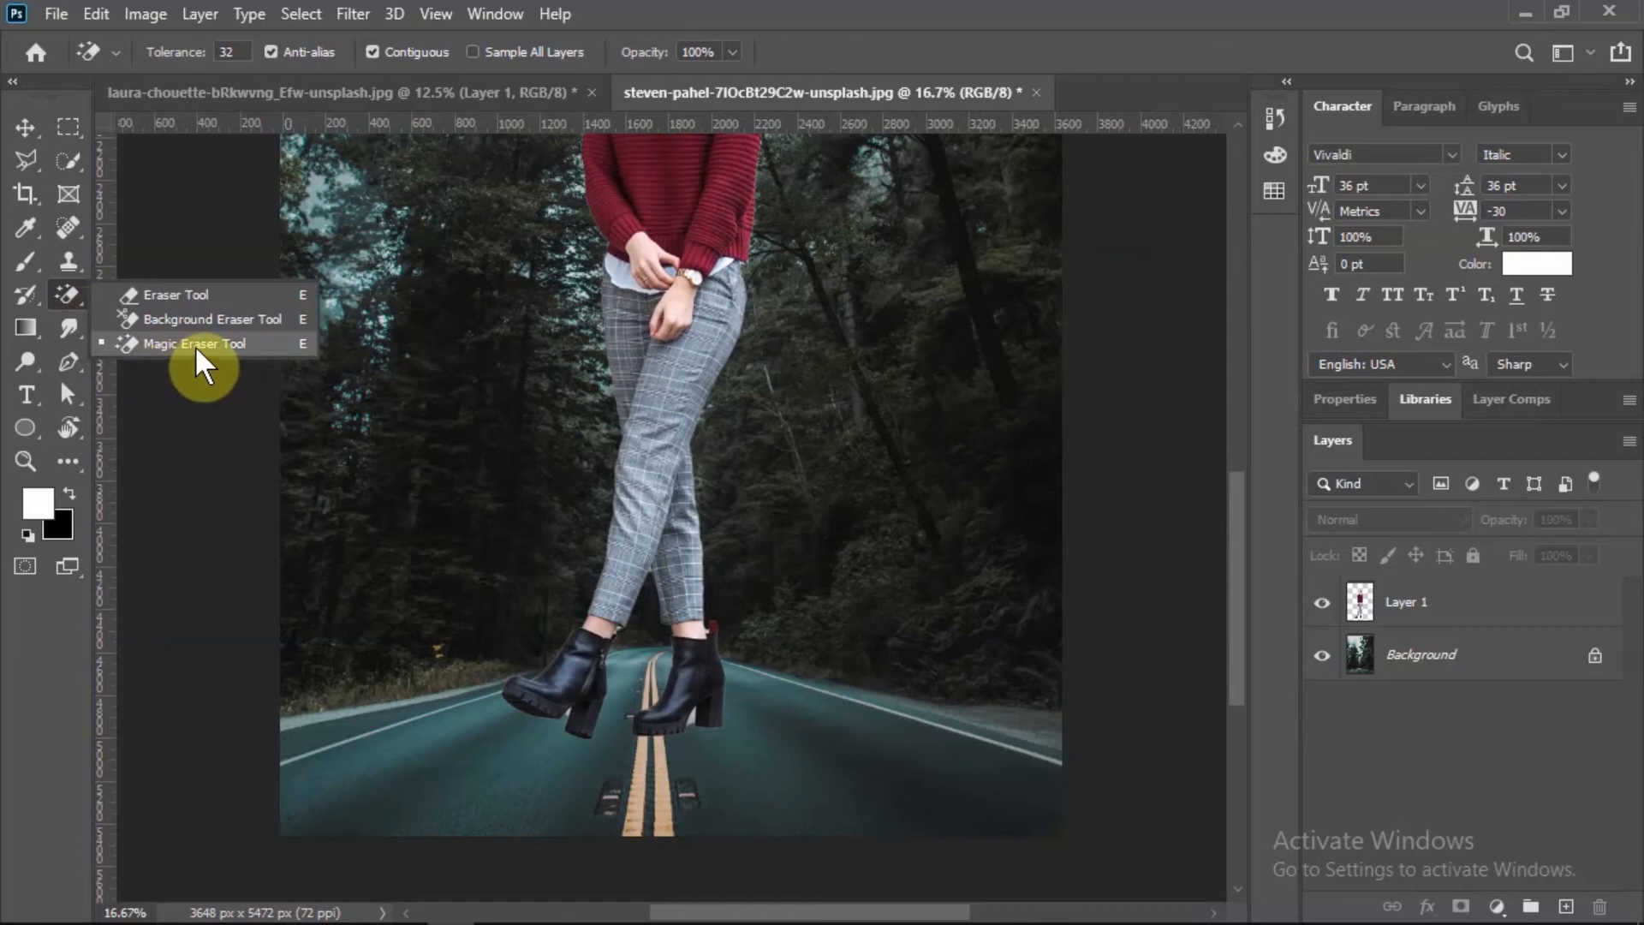
left_click(199, 339)
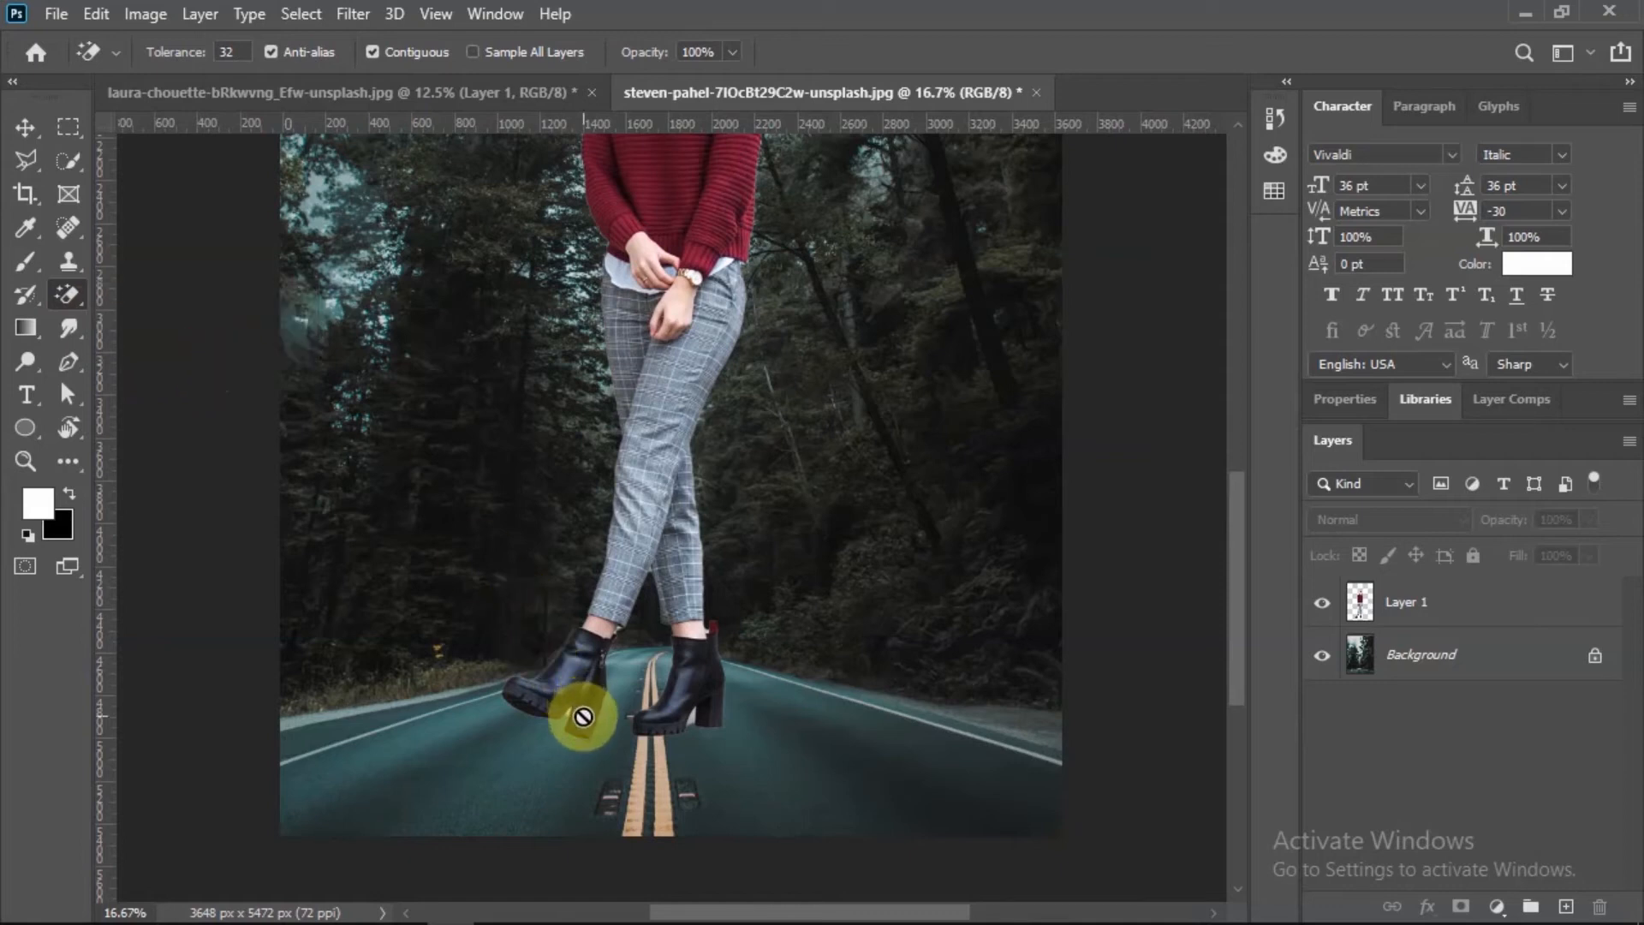
left_click(1437, 608)
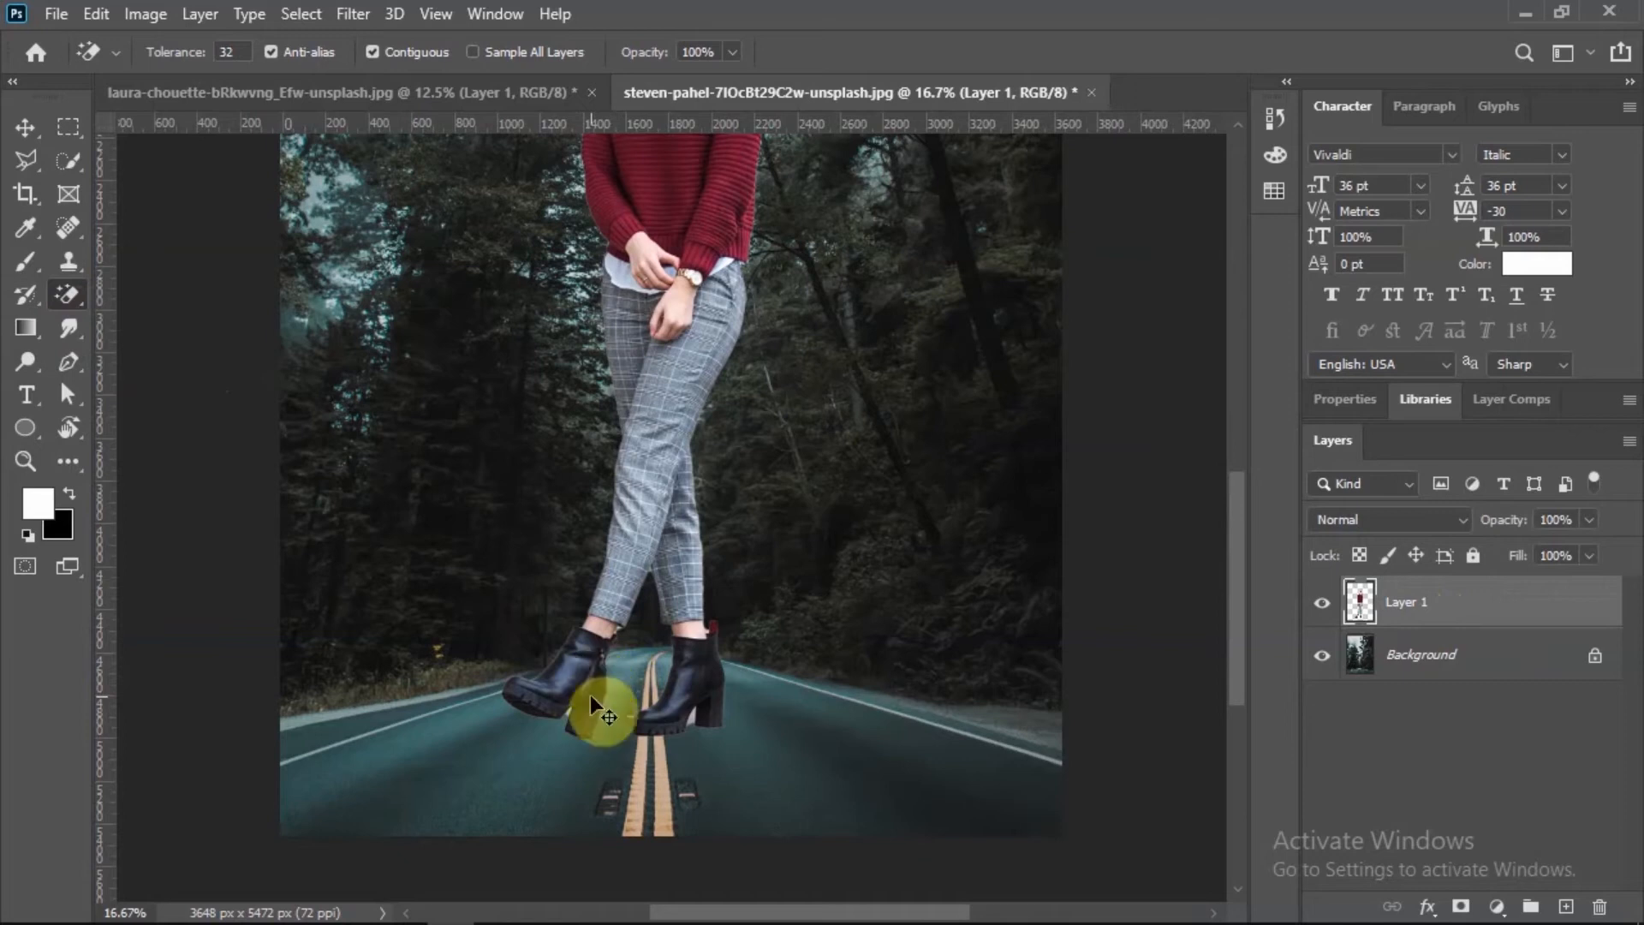
scroll(591, 698, "up", 2)
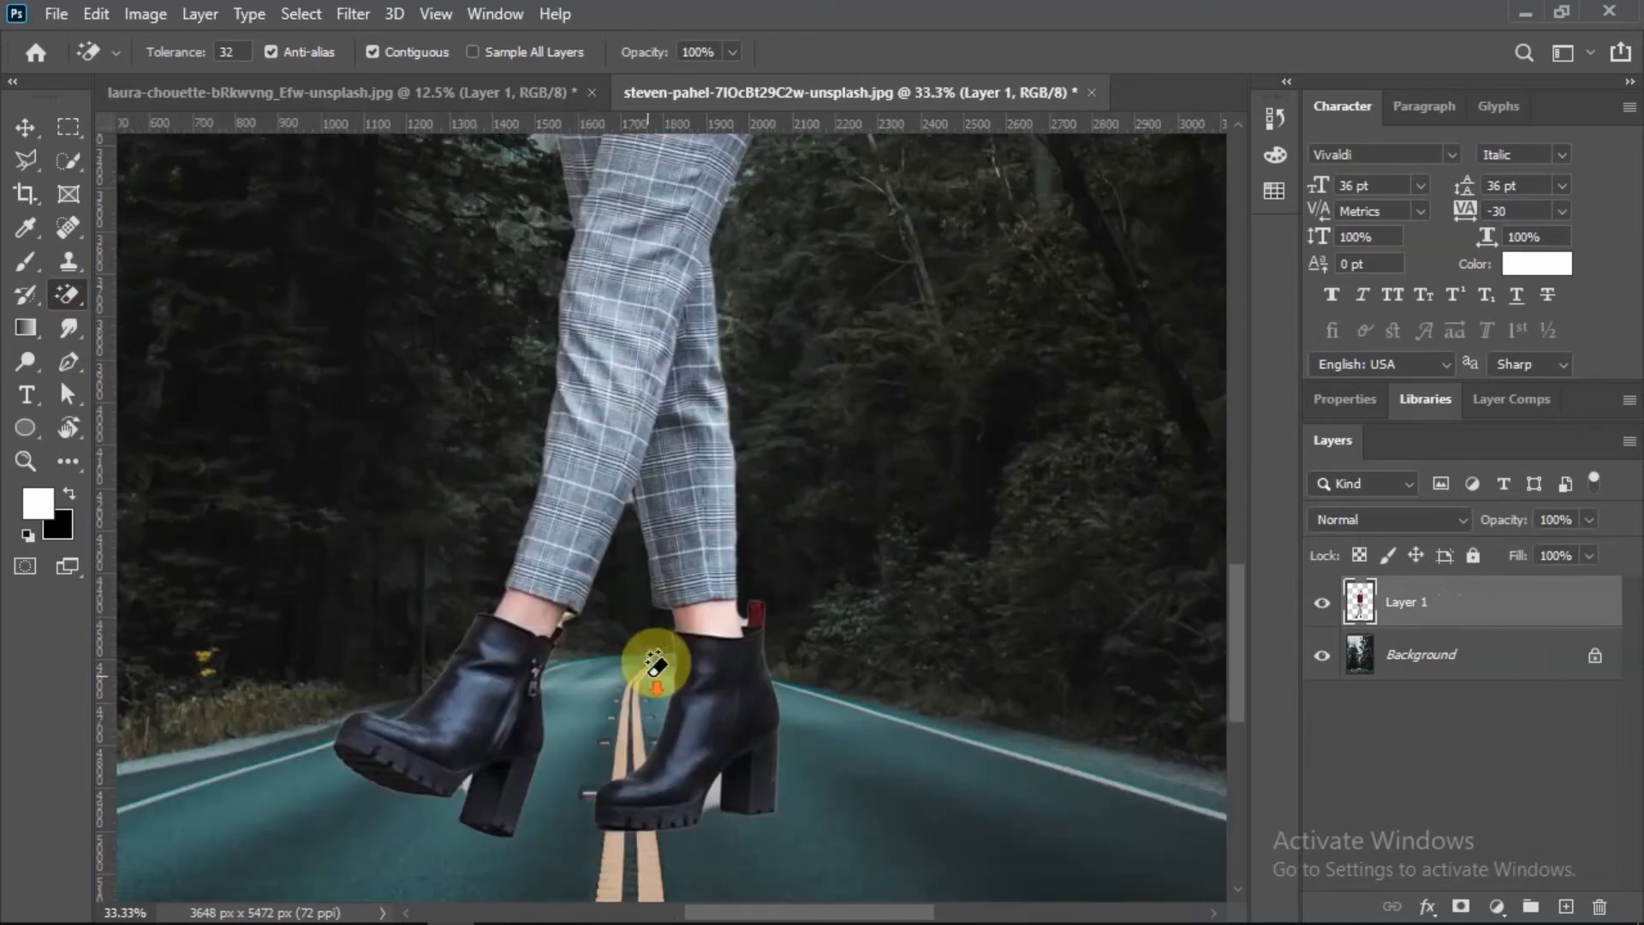
scroll(719, 783, "down", 1)
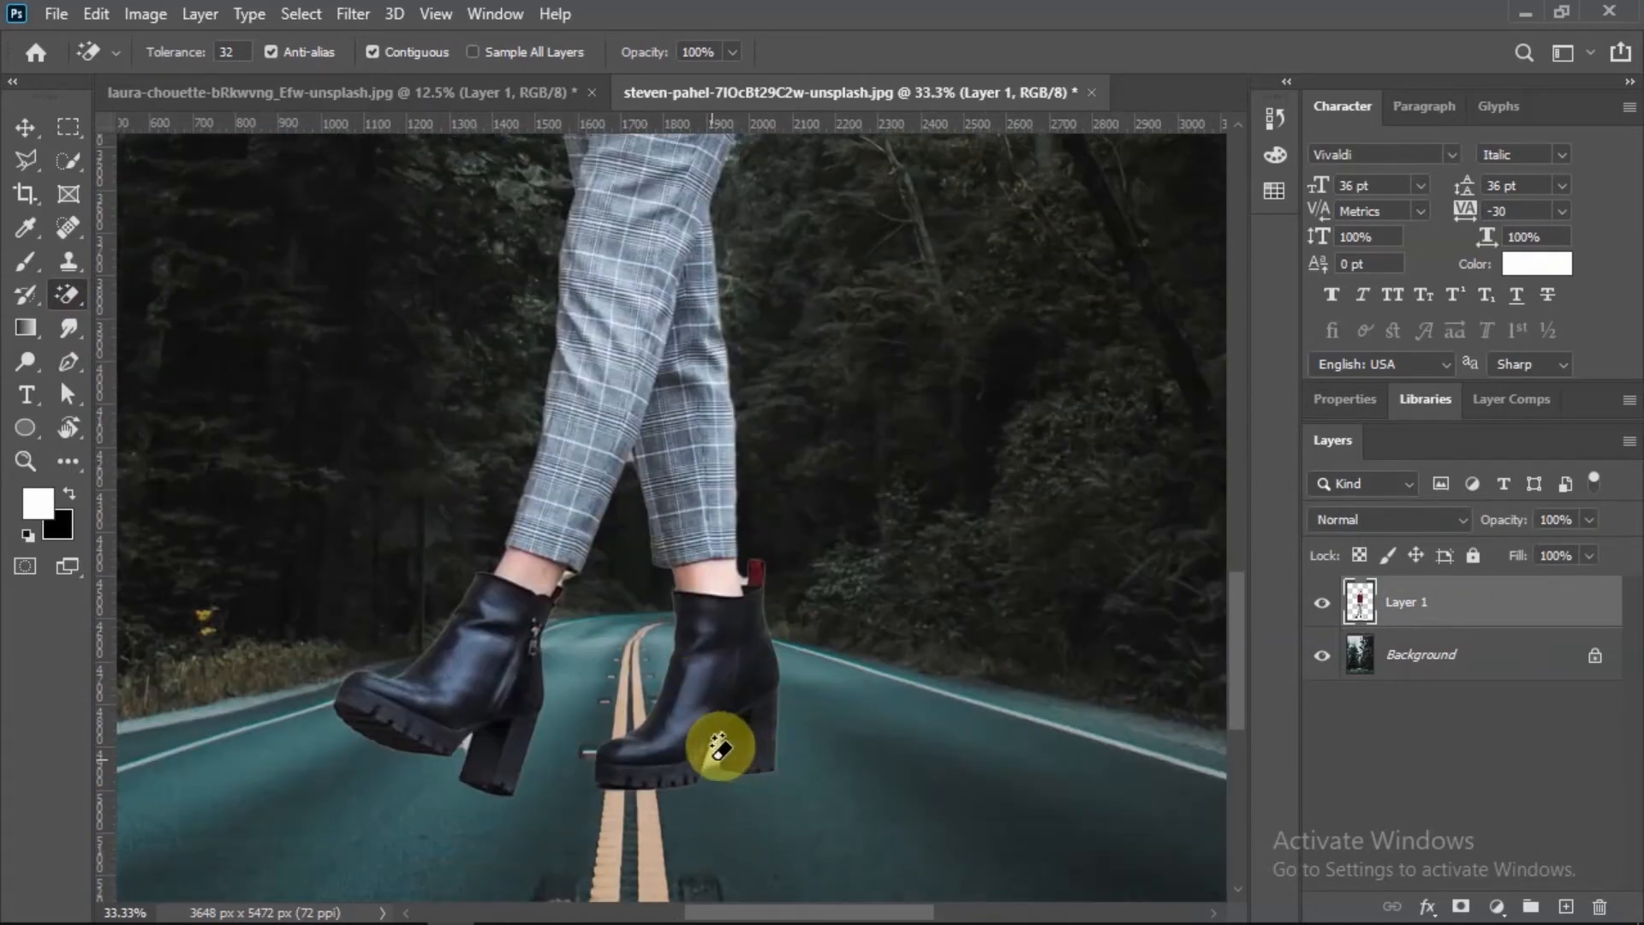
left_click(467, 732)
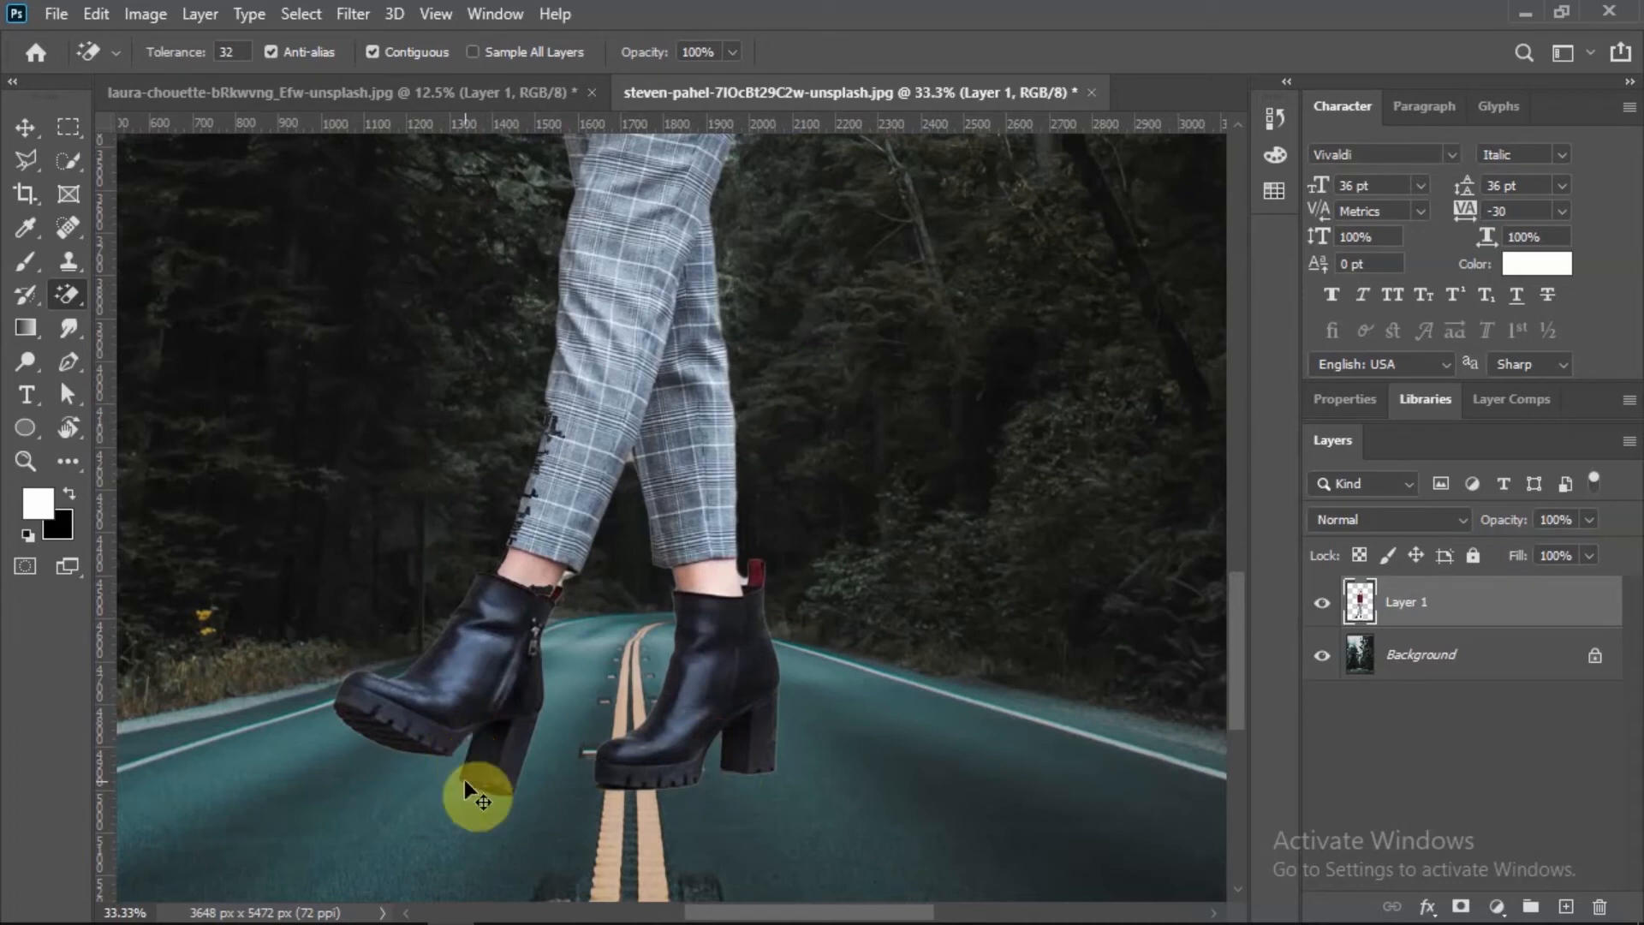
key("ctrl+z")
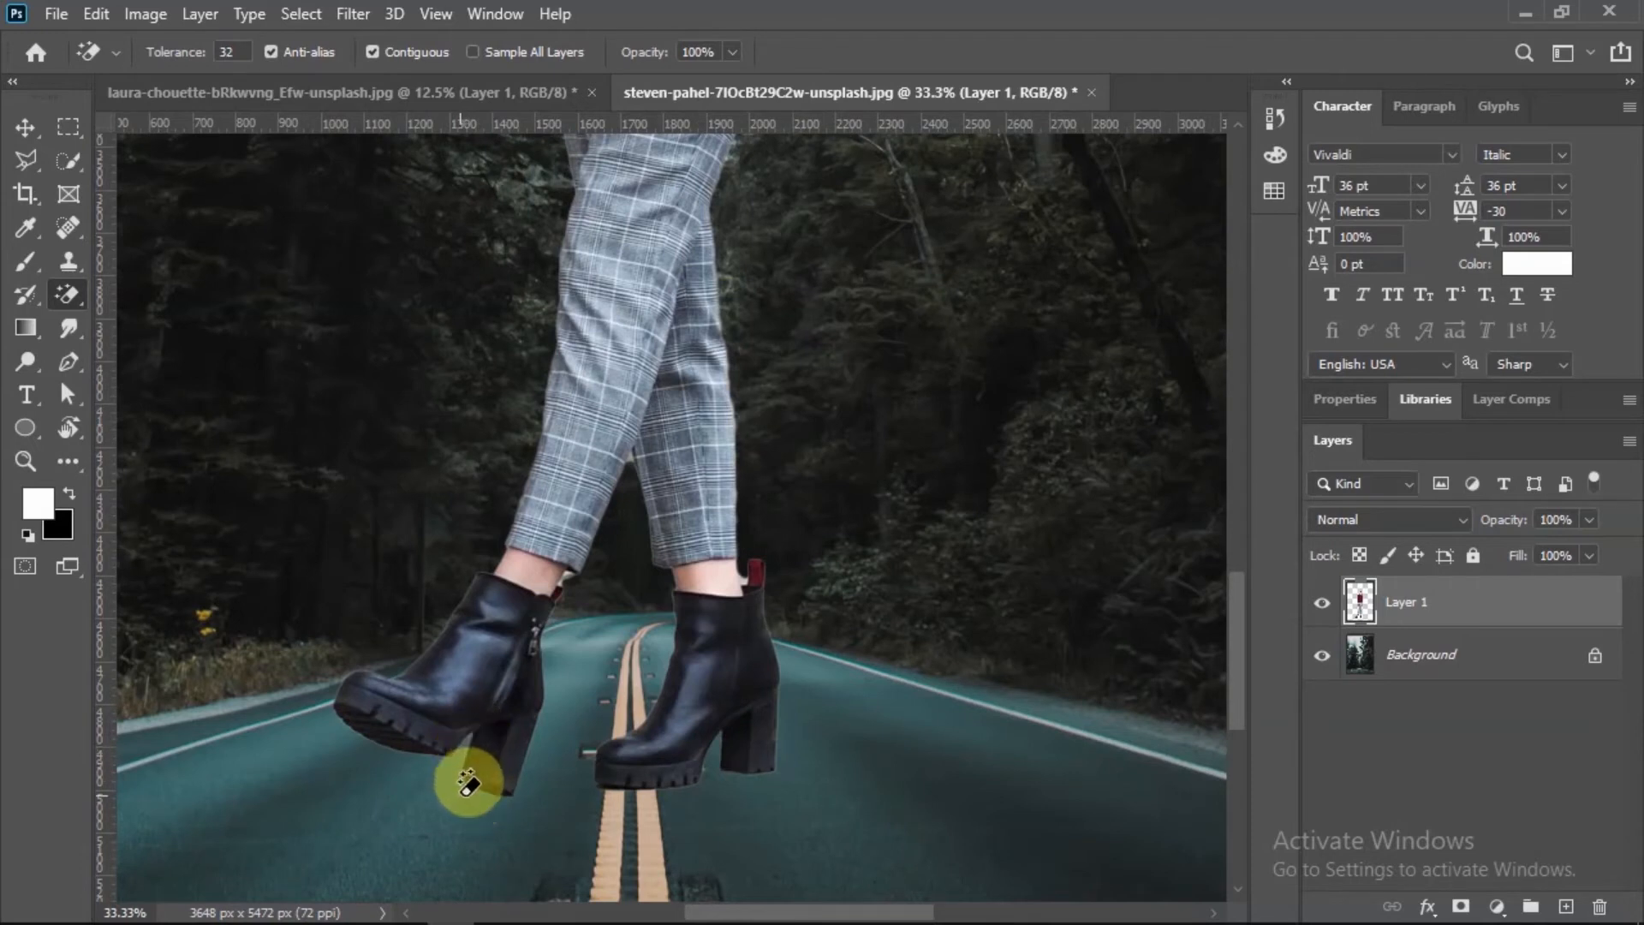
Reposition the cut-out woman slightly further right and lower on the road with the Move tool.
left_click(26, 127)
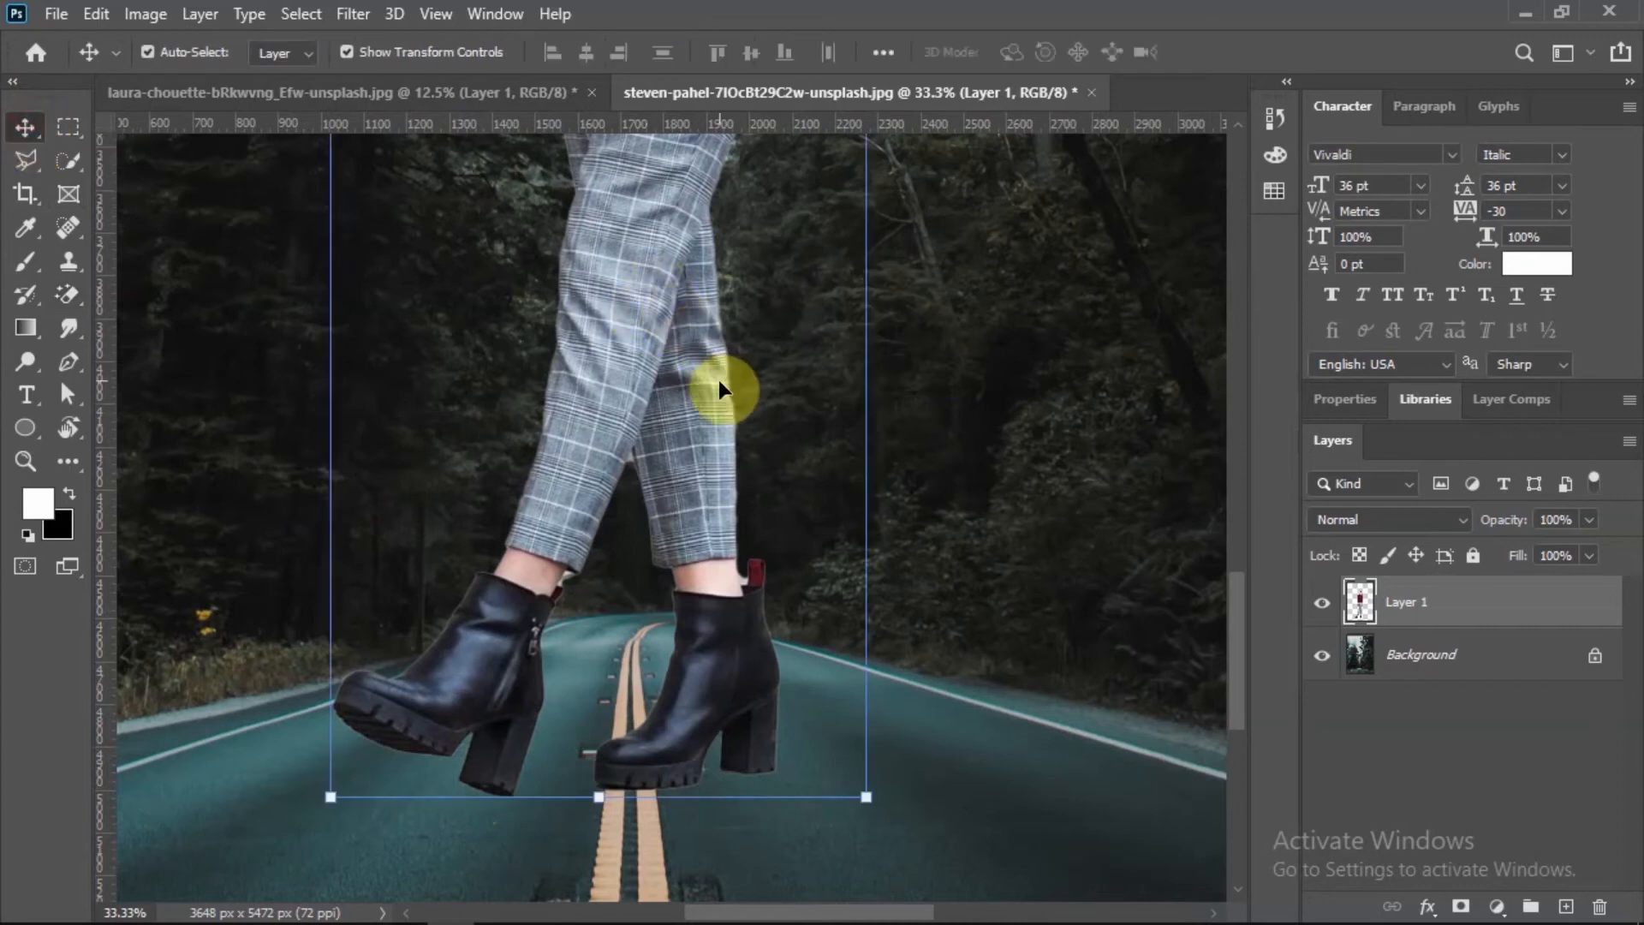
left_click_drag(698, 435, 716, 451)
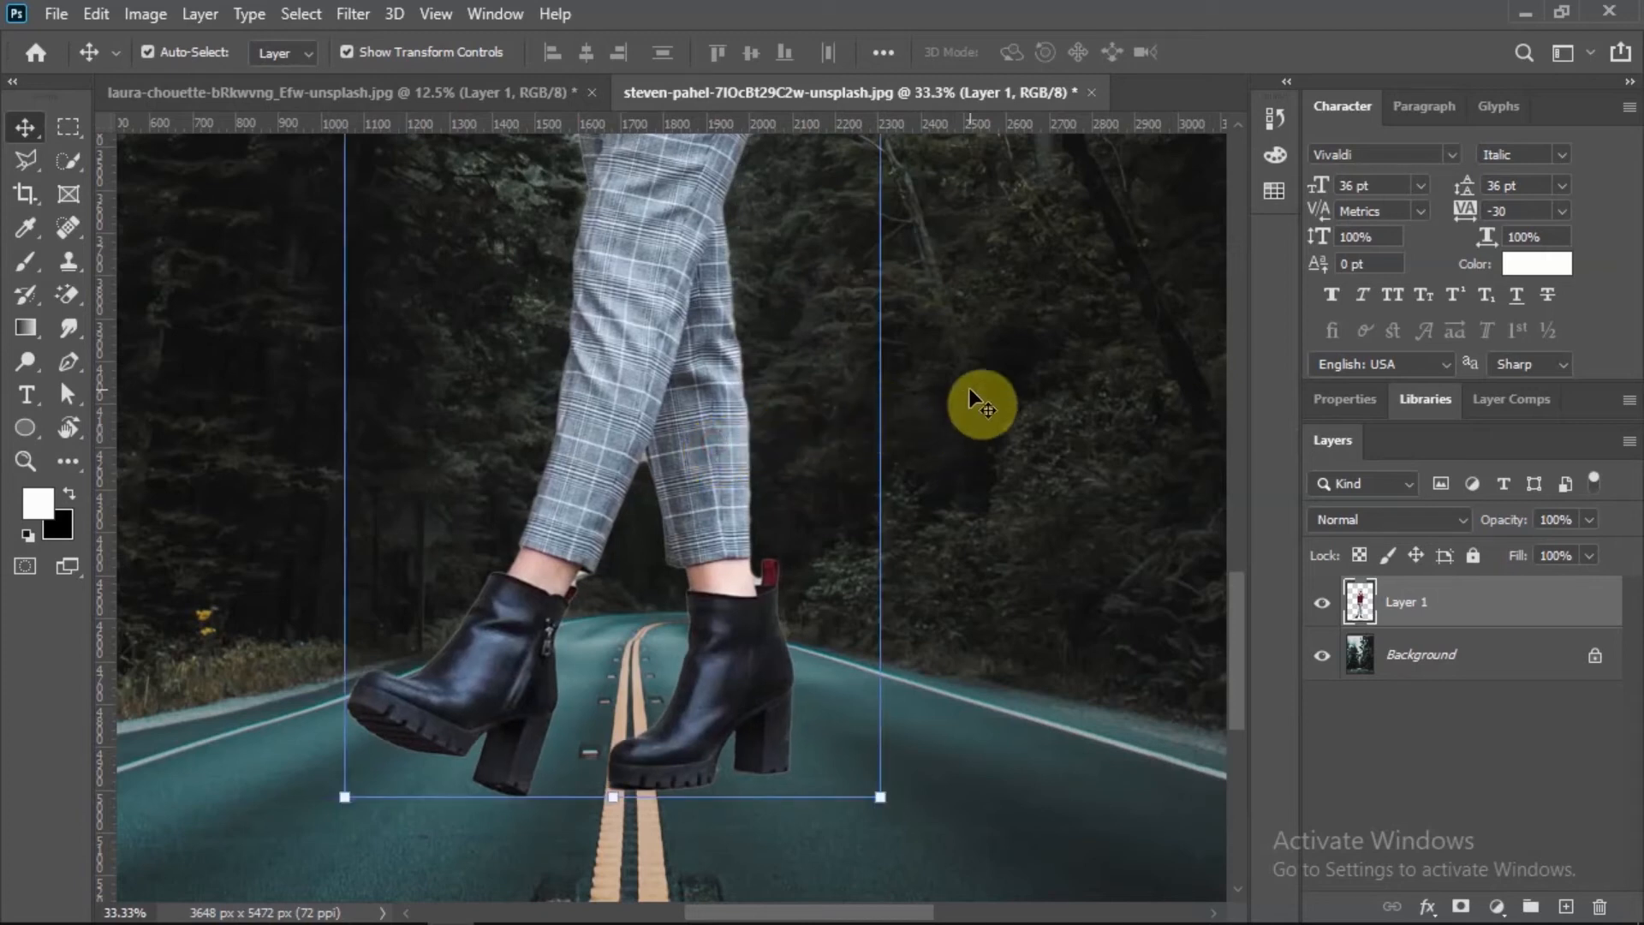
key("ctrl+minus")
key("ctrl+minus")
key("ctrl+minus")
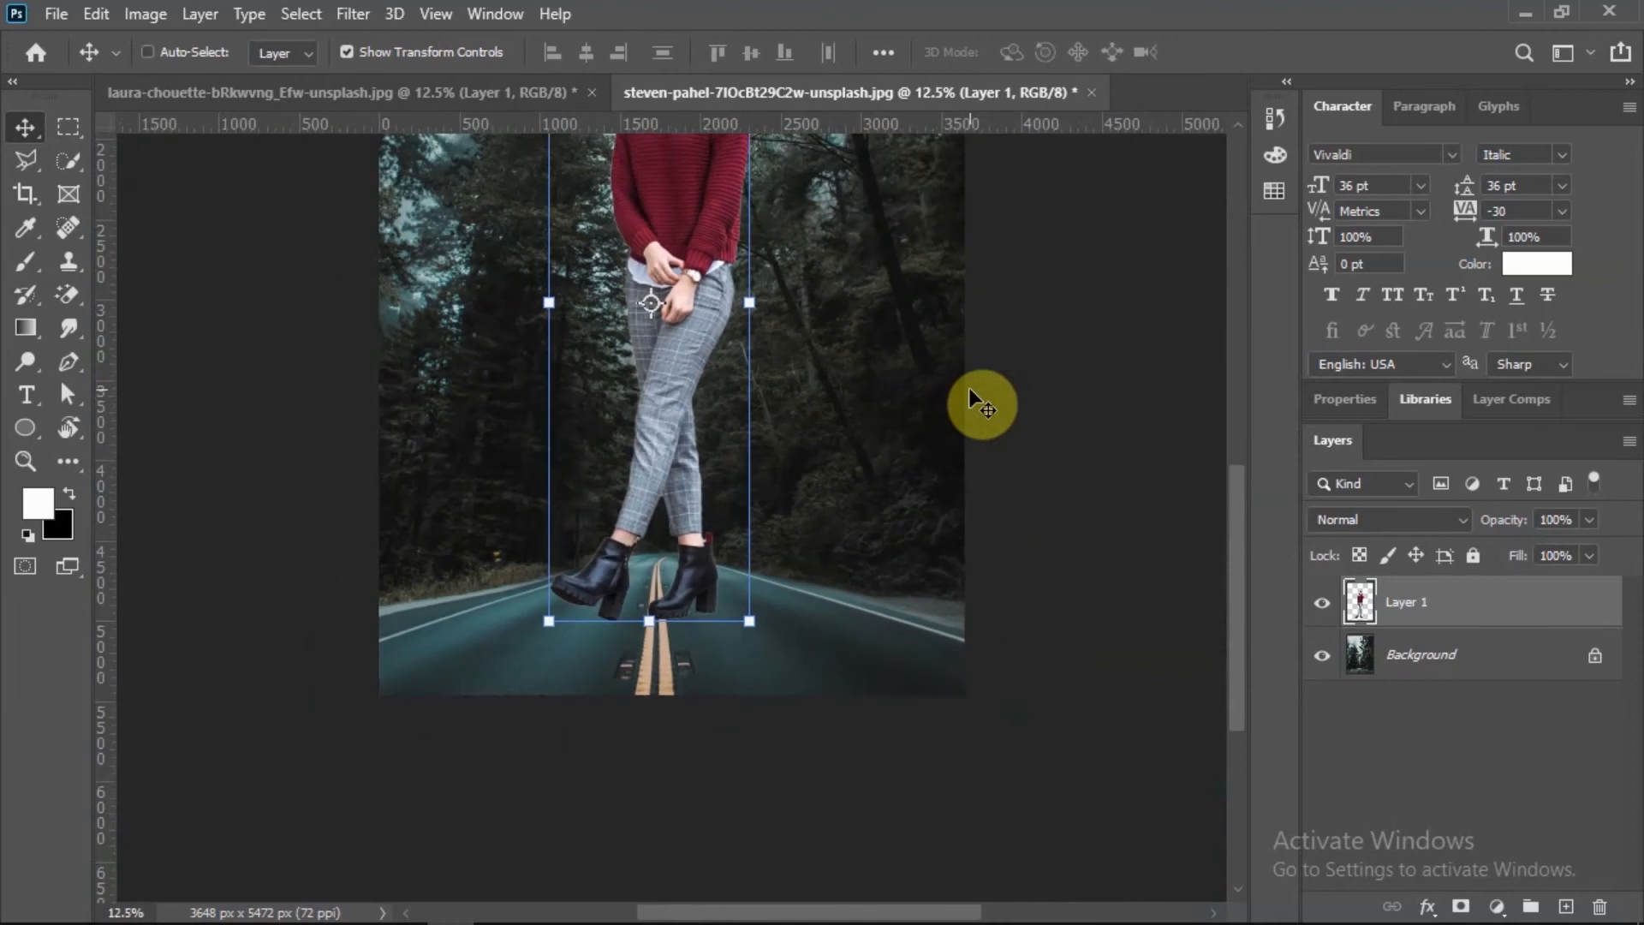
key("ctrl+minus")
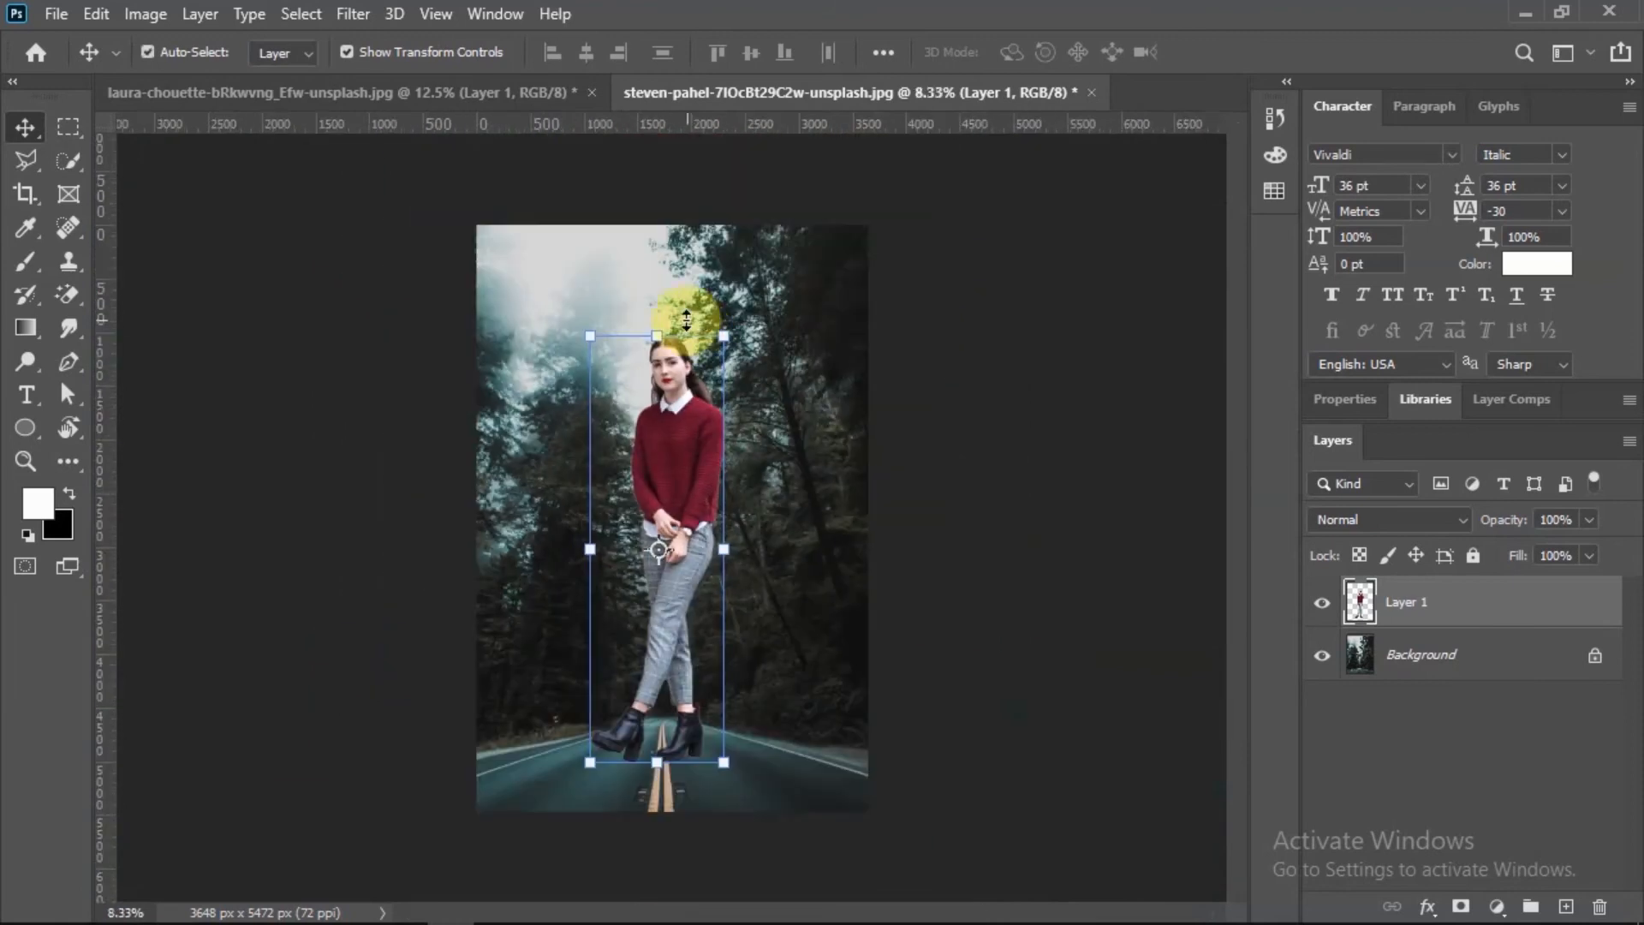
left_click_drag(682, 428, 708, 454)
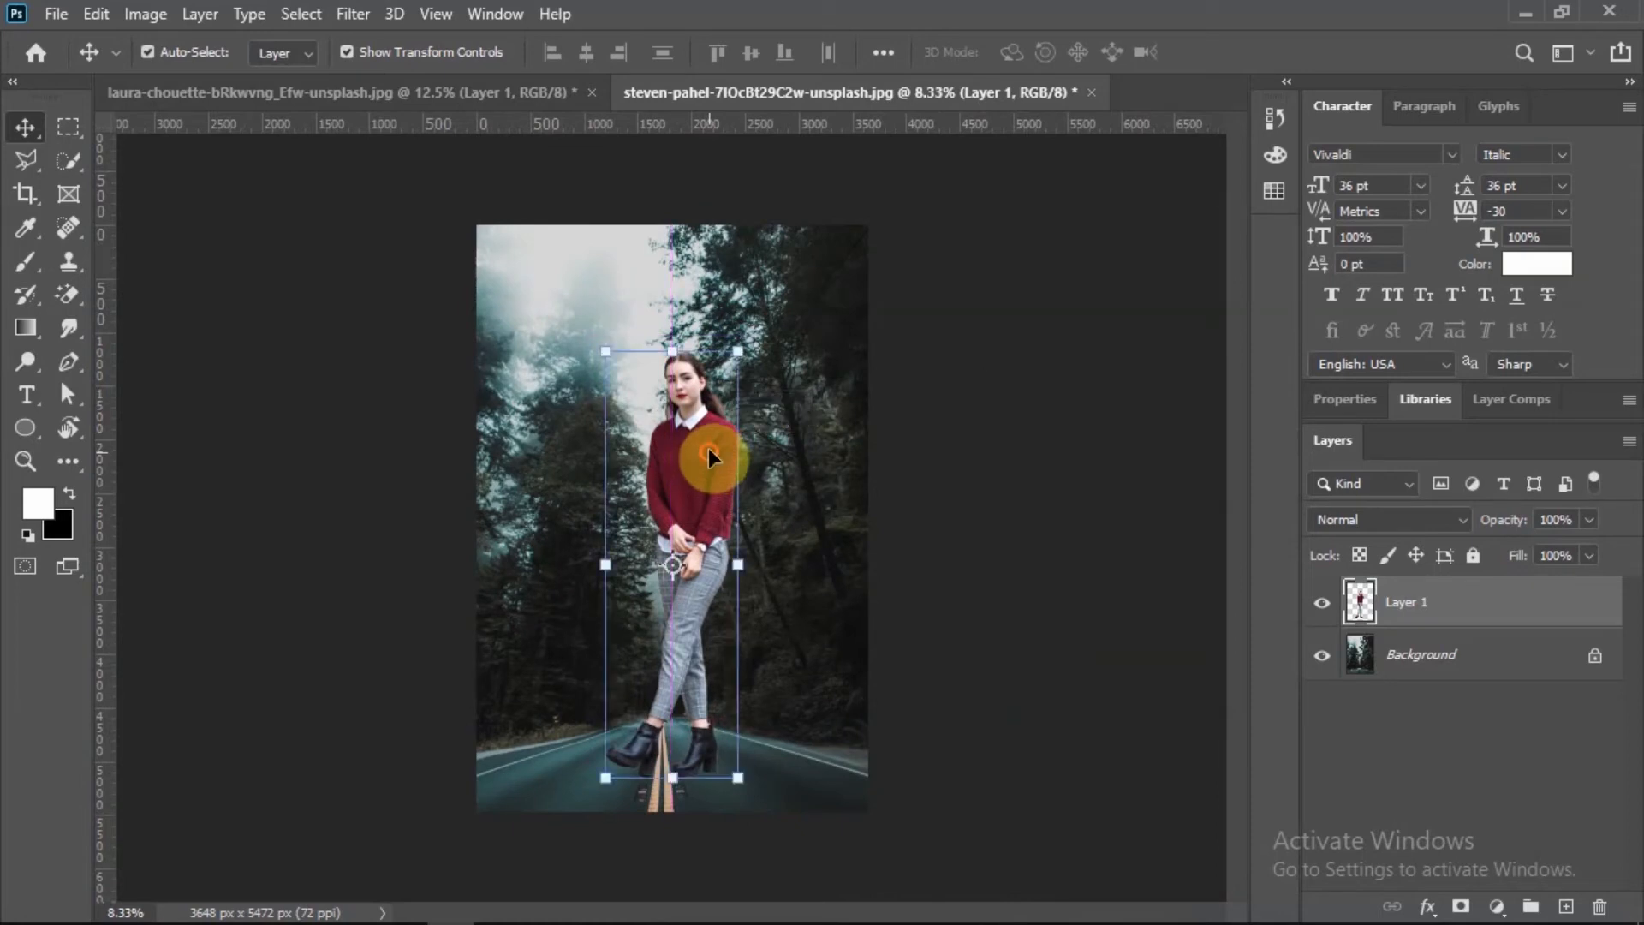
Scale the cut-out woman down to about 81.68% with her boots on the road and apply the transform.
left_click_drag(670, 351, 696, 501)
left_click(27, 125)
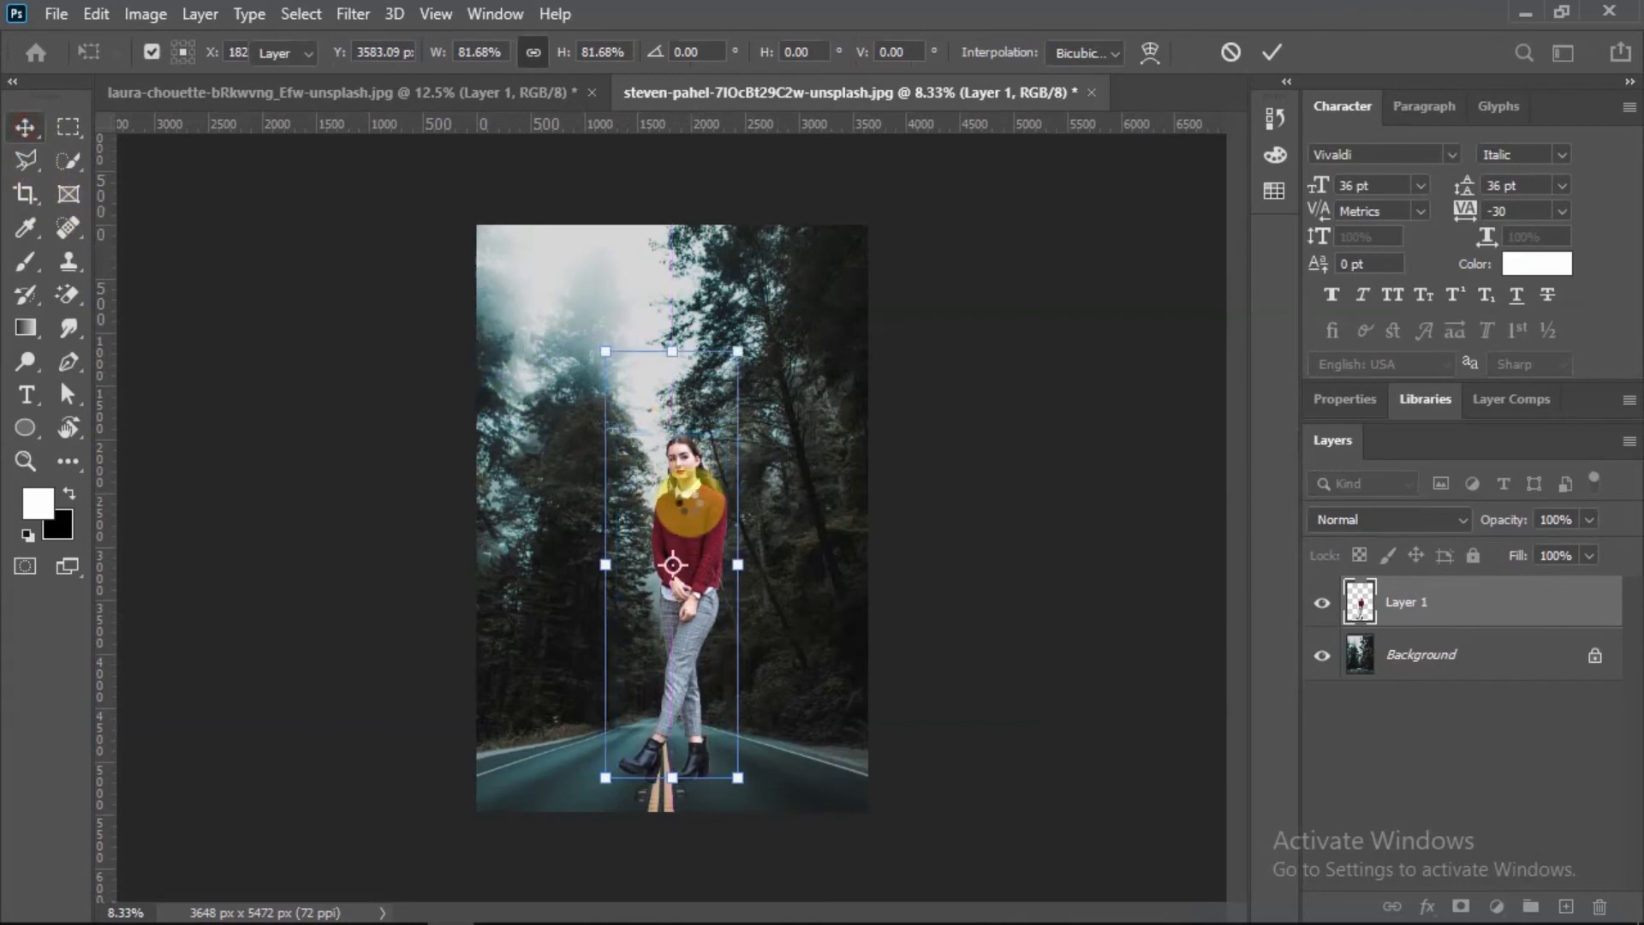
left_click(779, 567)
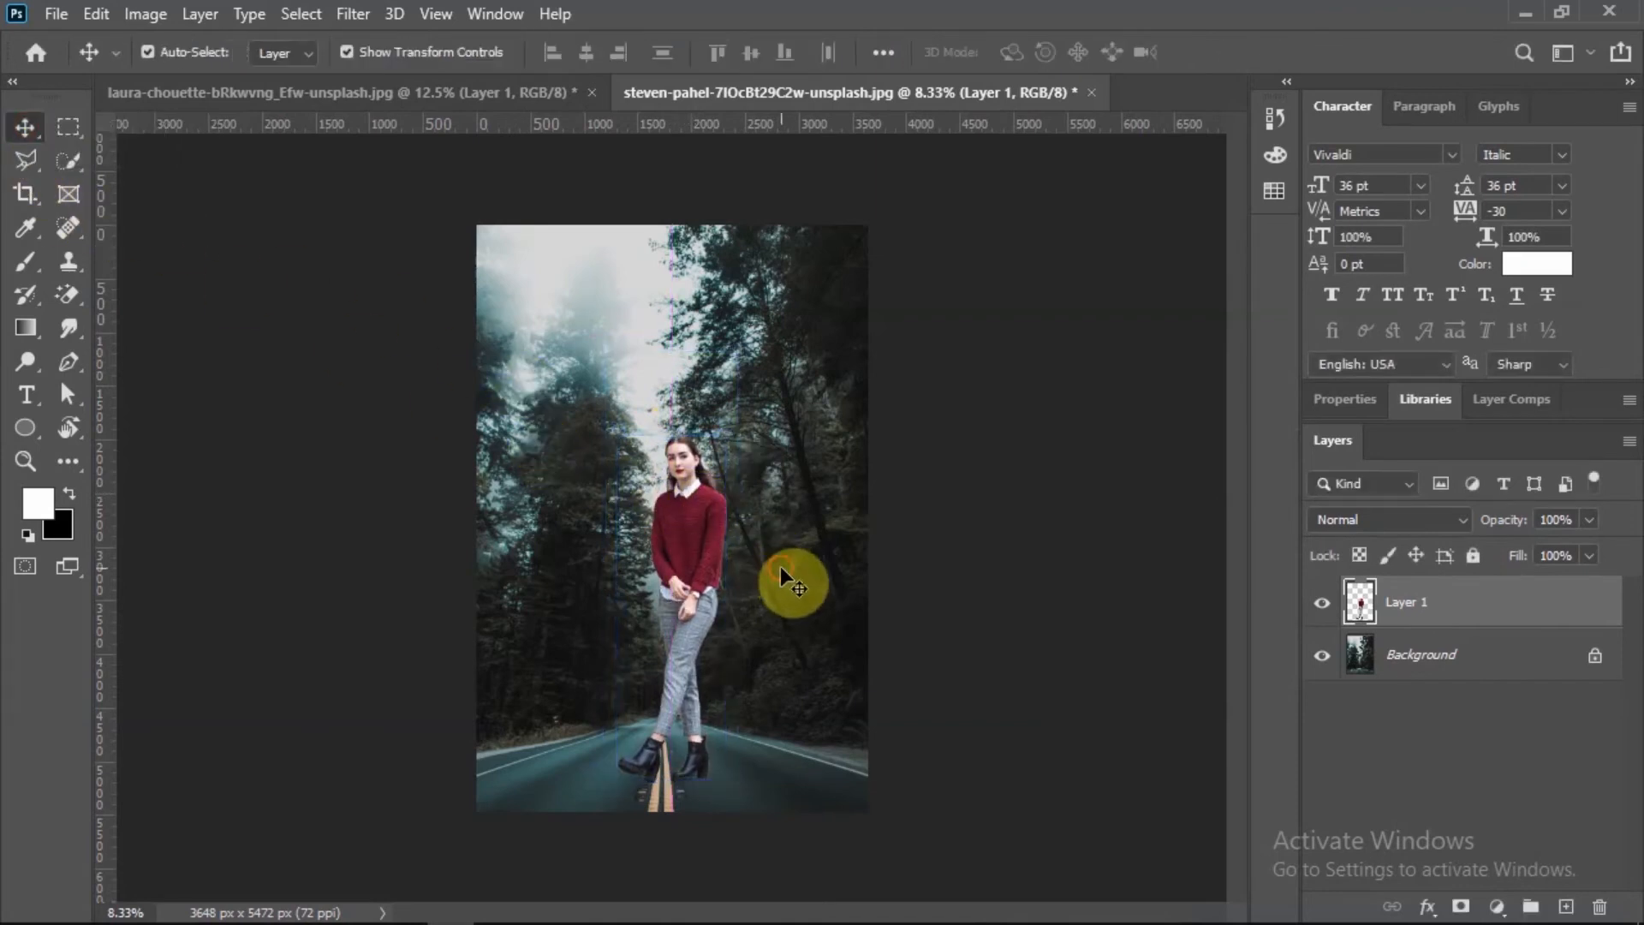
Apply a Levels adjustment to the woman's layer with the black input level at 5 and the white input level at 244.
left_click(690, 566)
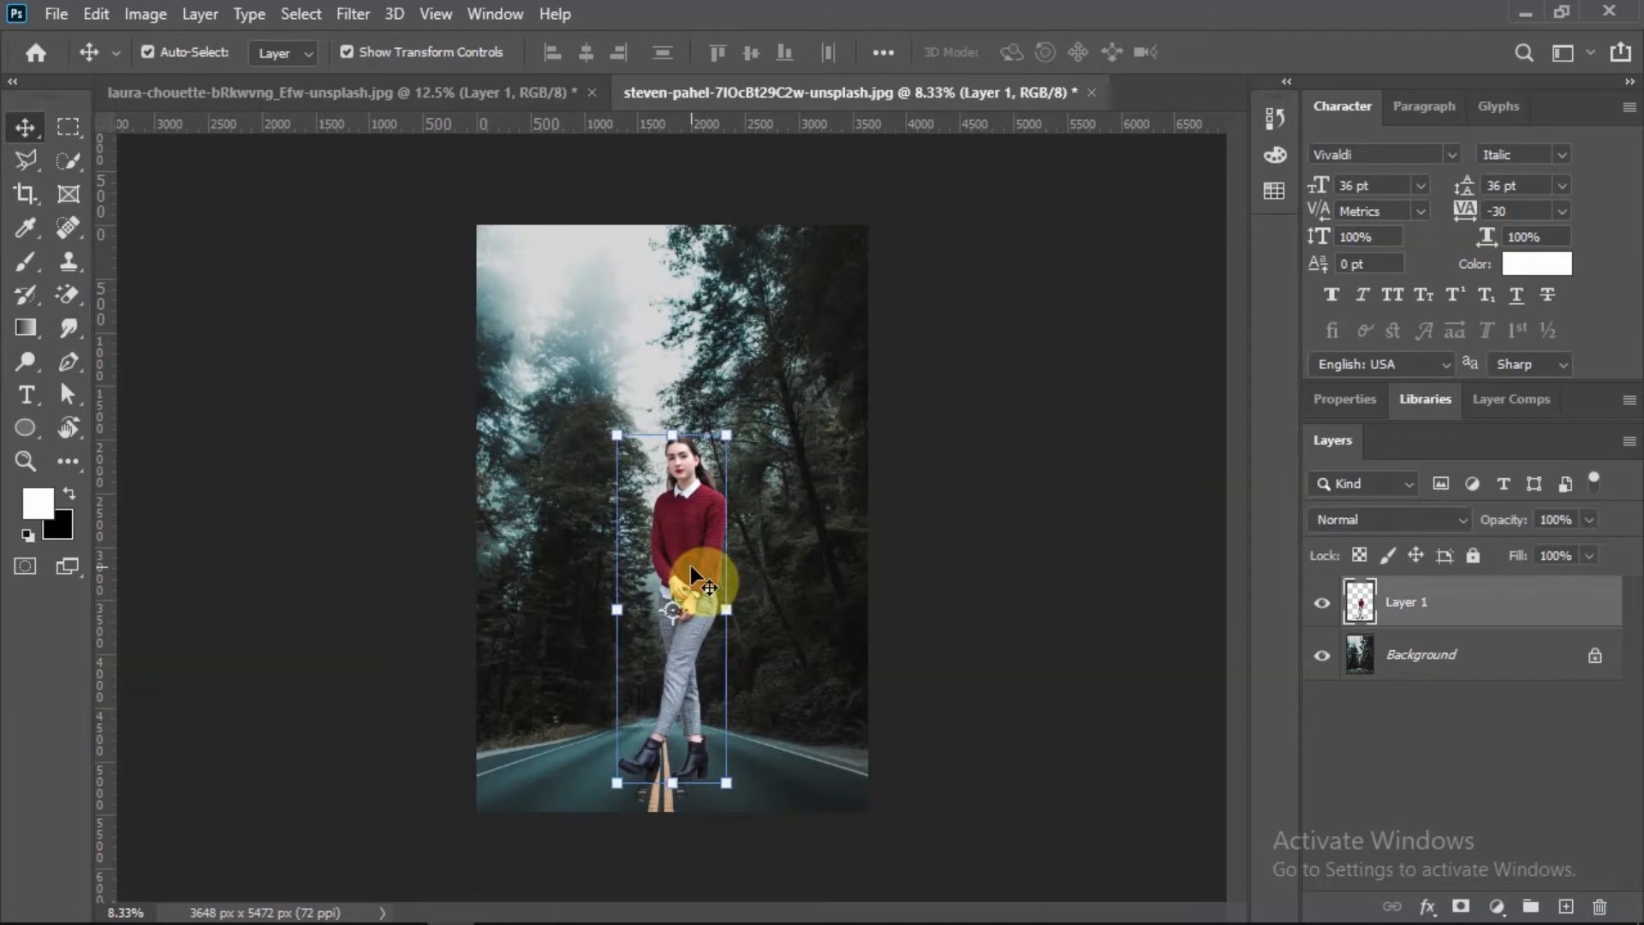
left_click(137, 15)
mouse_move(187, 72)
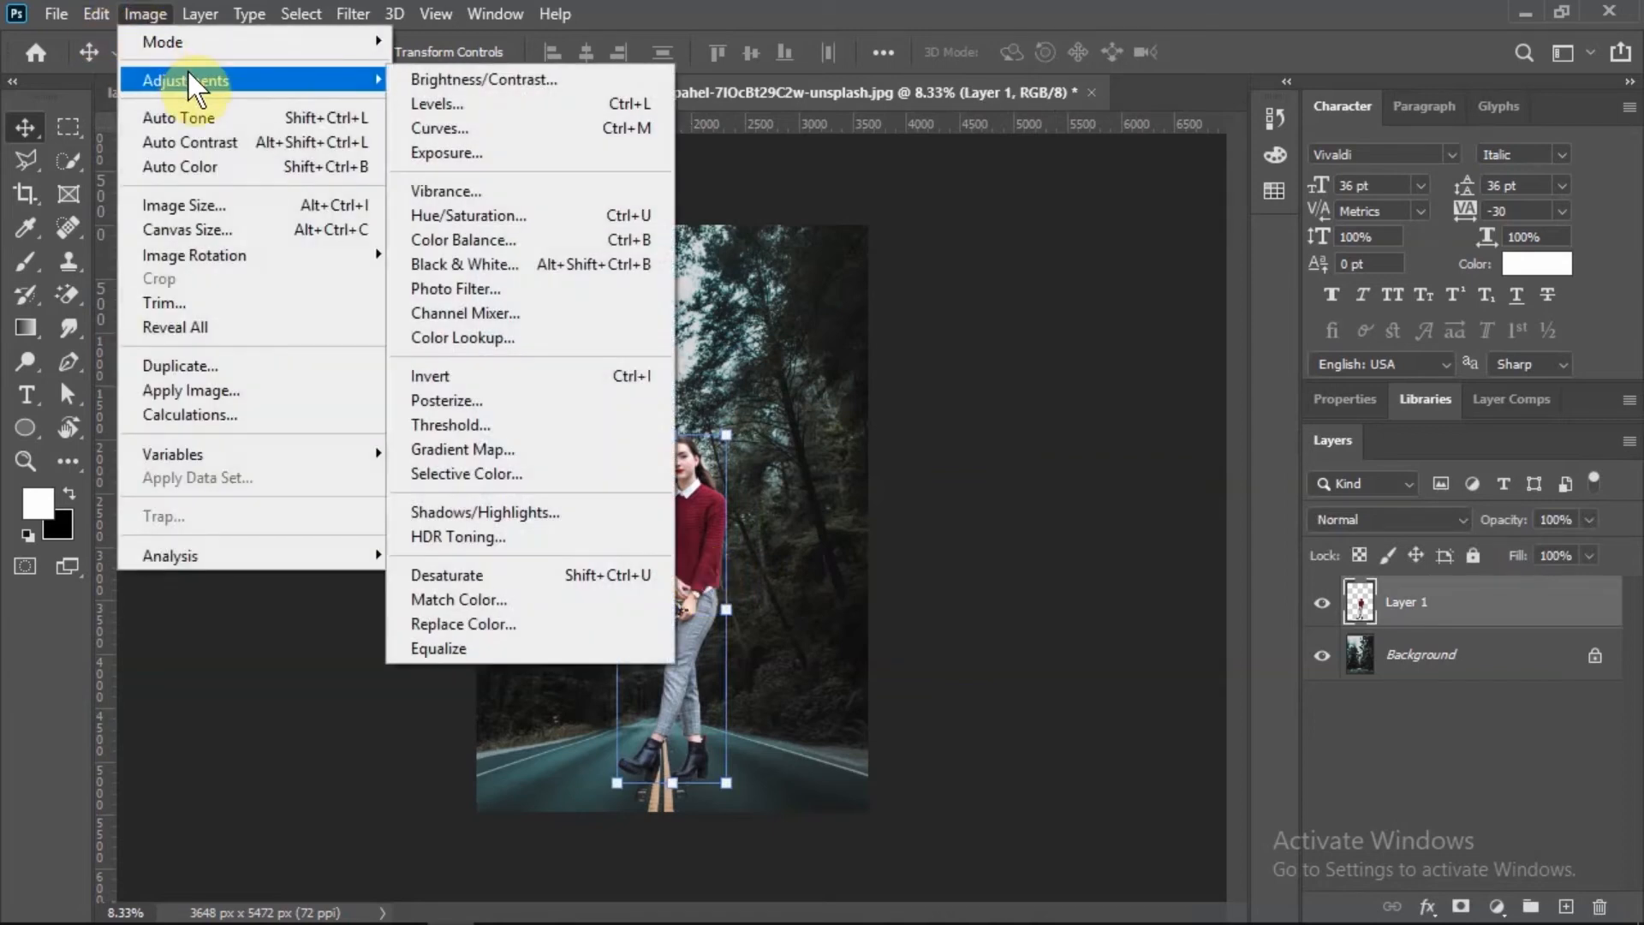
left_click(517, 109)
left_click_drag(752, 110, 1087, 165)
left_click_drag(923, 464, 928, 464)
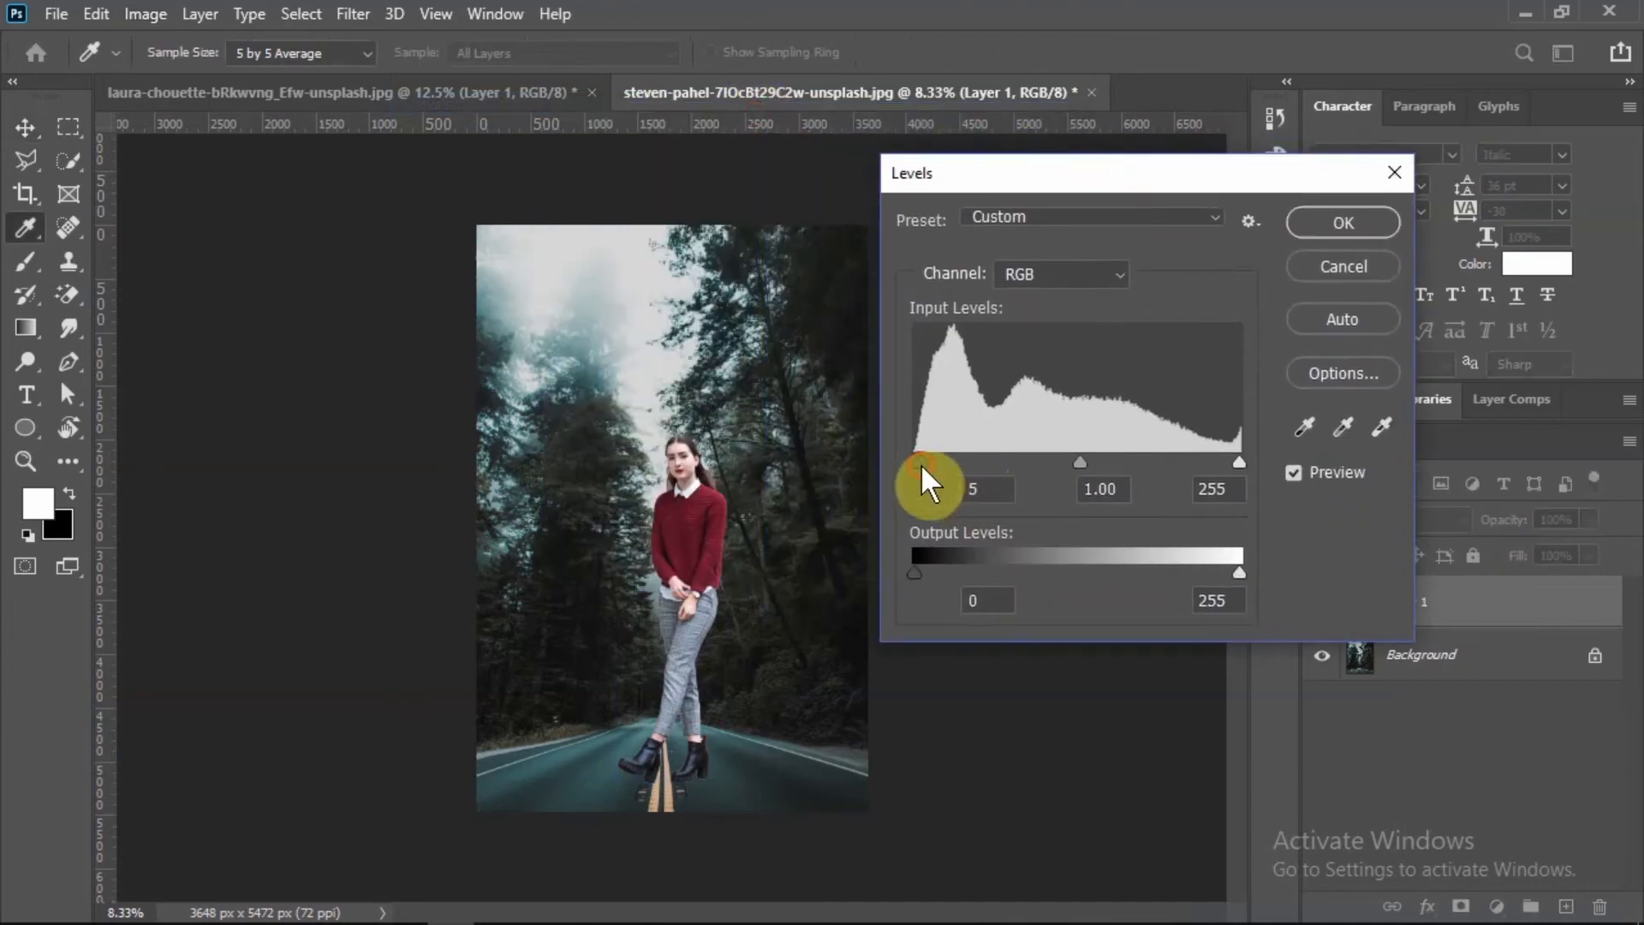
left_click_drag(1237, 466, 1225, 466)
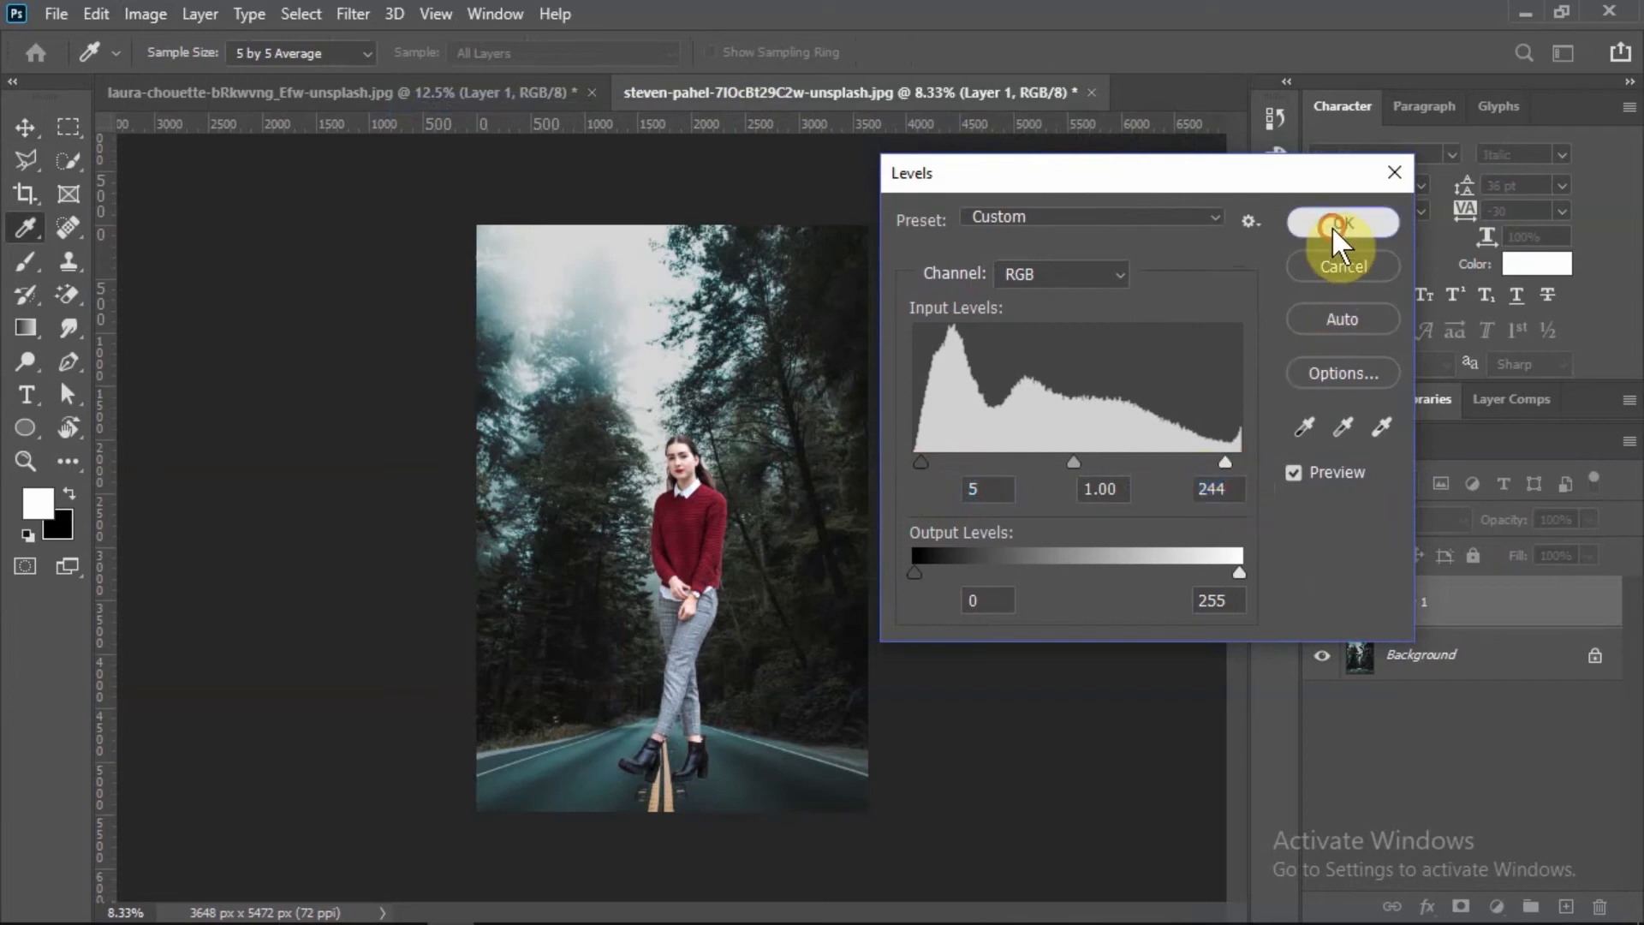
left_click(1343, 224)
key("v")
left_click(794, 557)
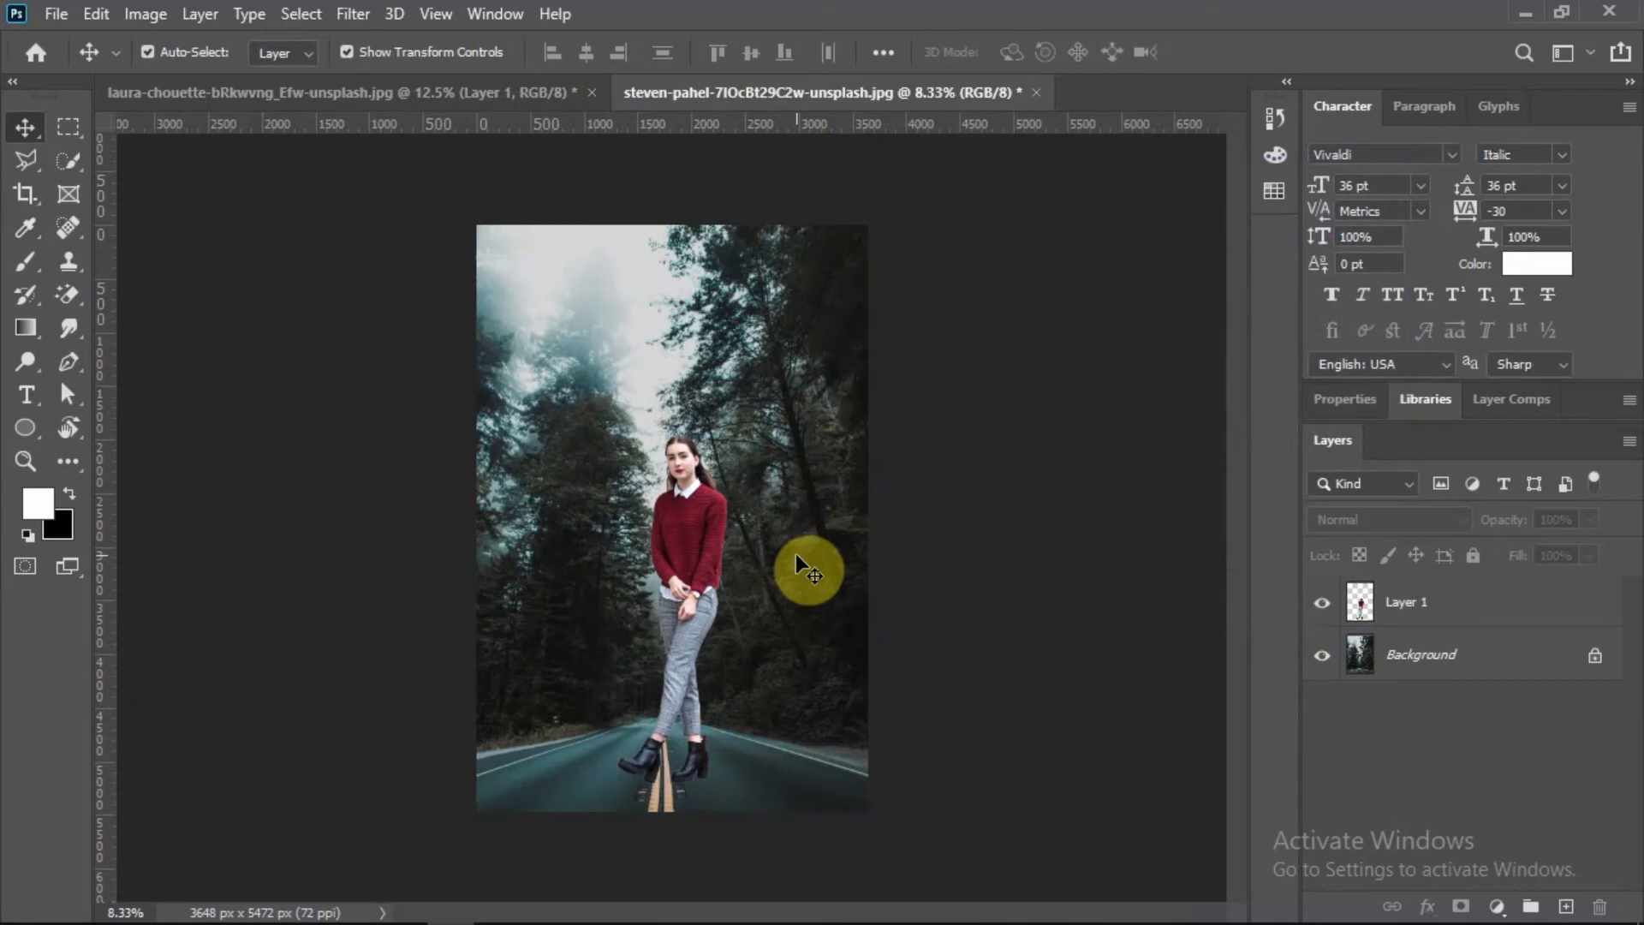
Merge the woman and forest road layers and bring the composite into the Untitled-1 document.
left_click_drag(1140, 376, 597, 697)
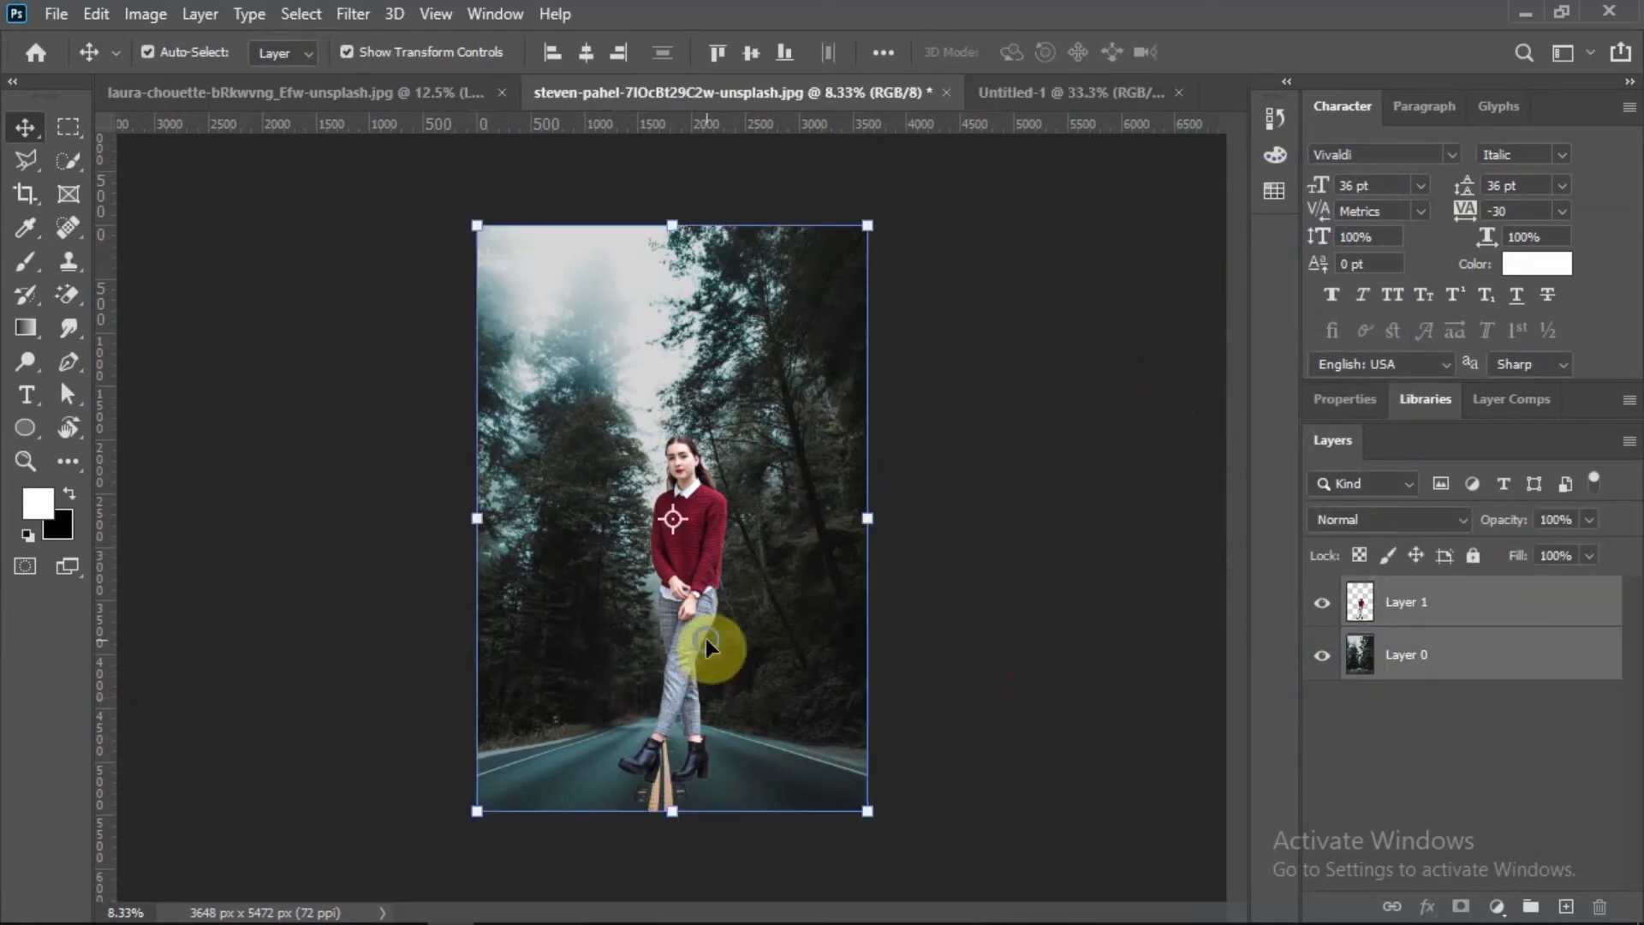
right_click(706, 640)
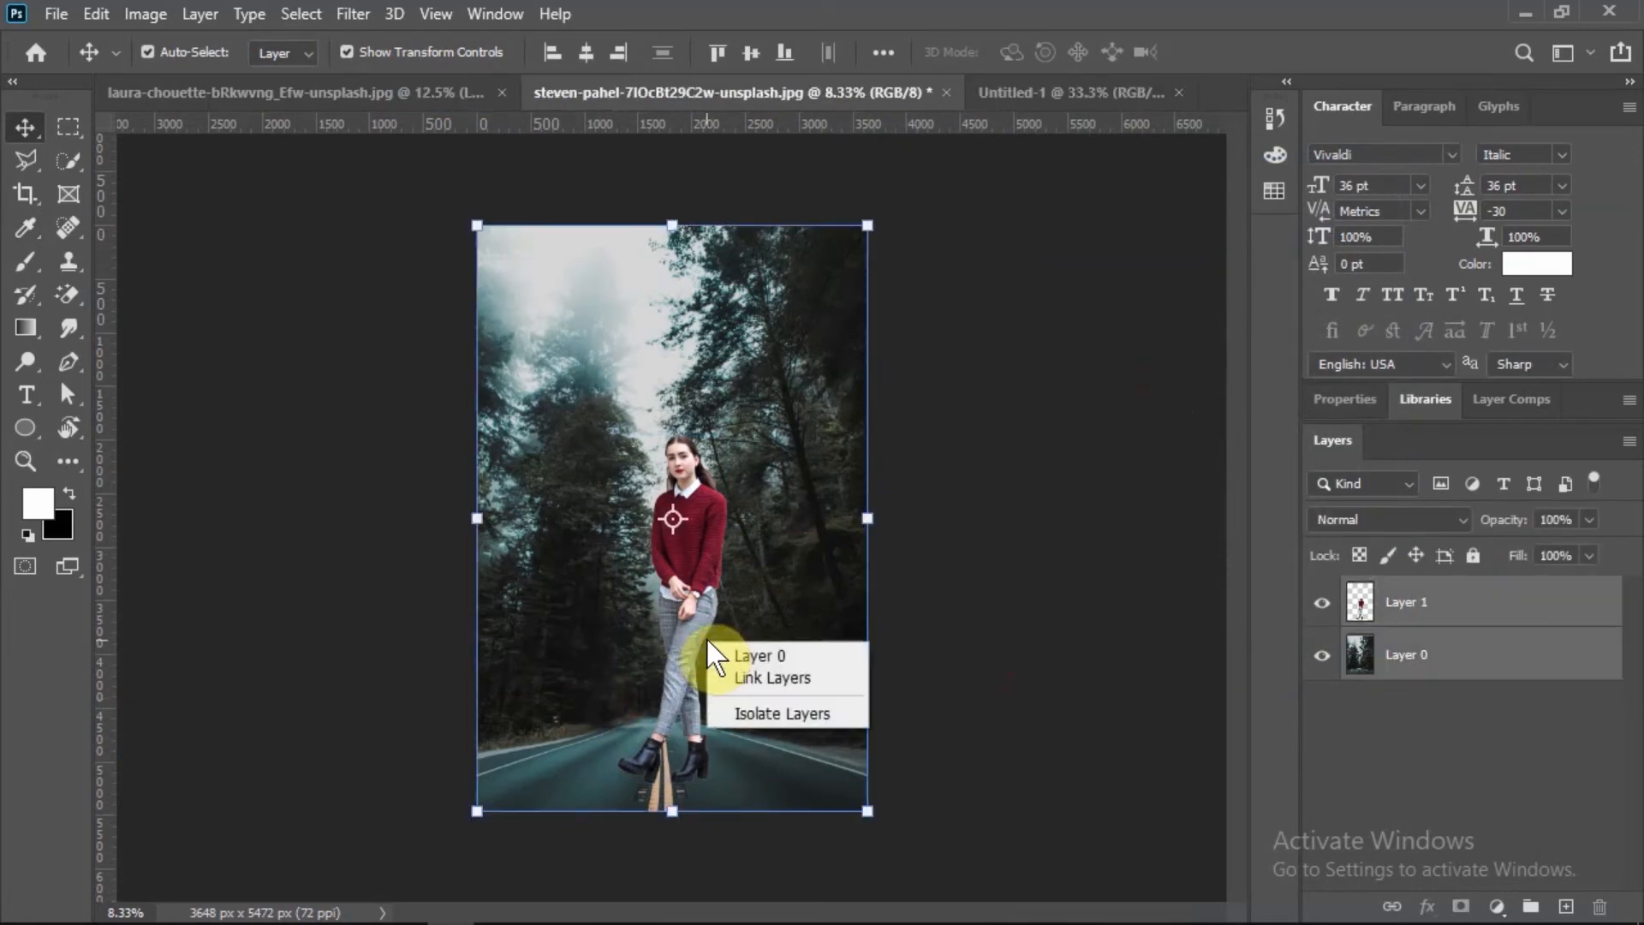
right_click(1456, 618)
left_click(1186, 768)
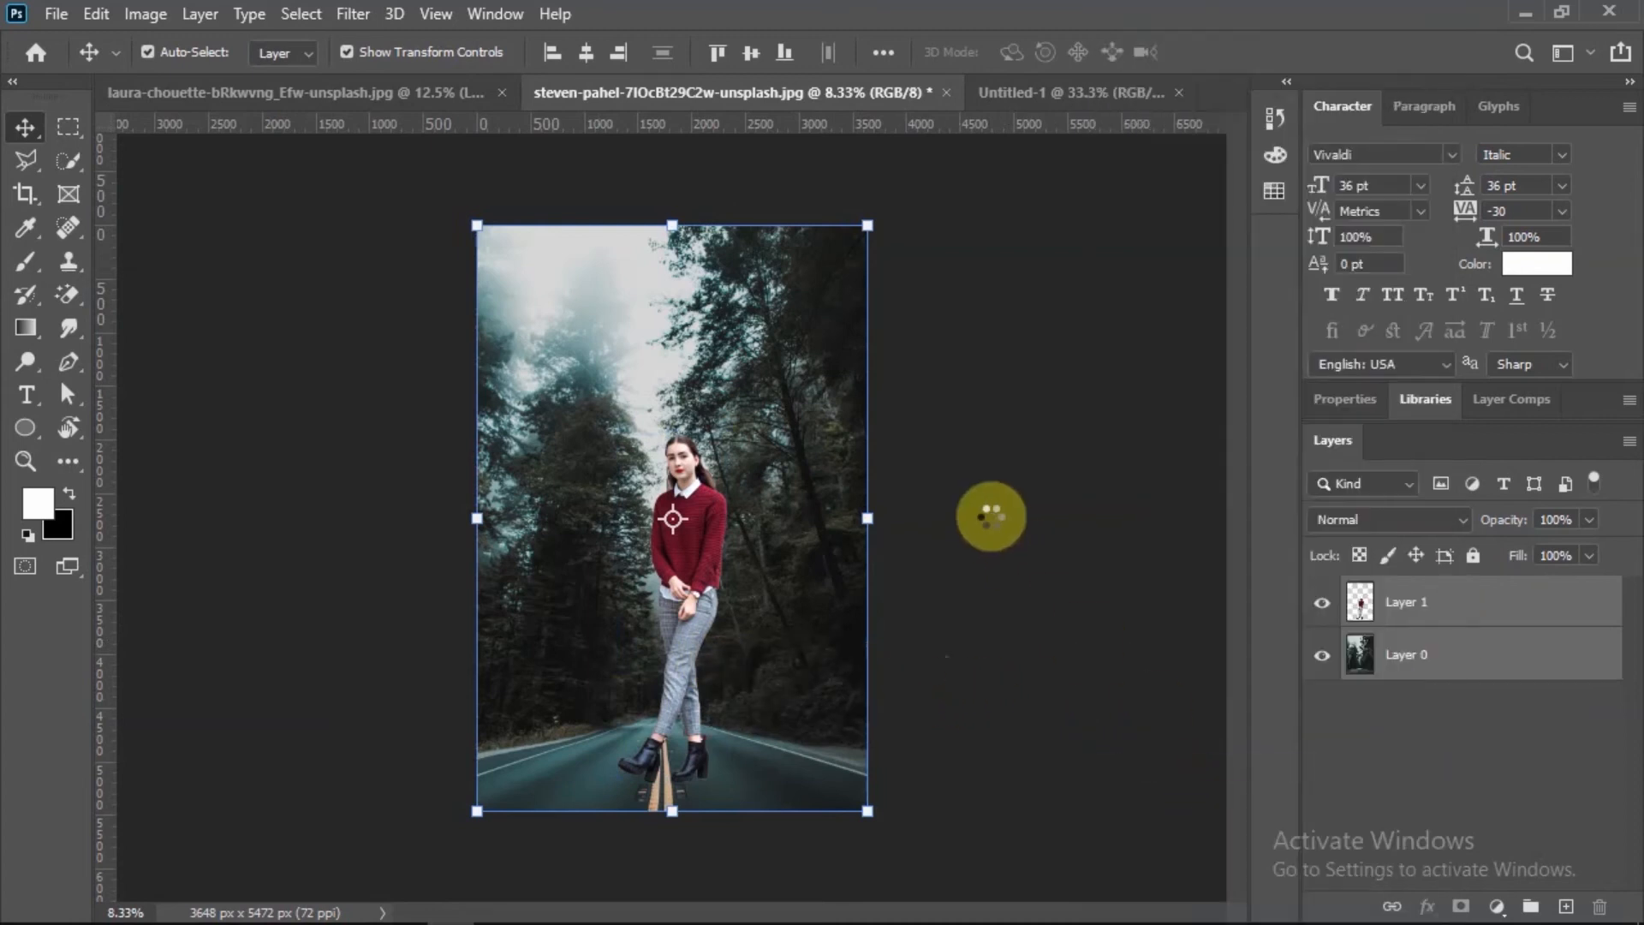
left_click_drag(749, 470, 825, 496)
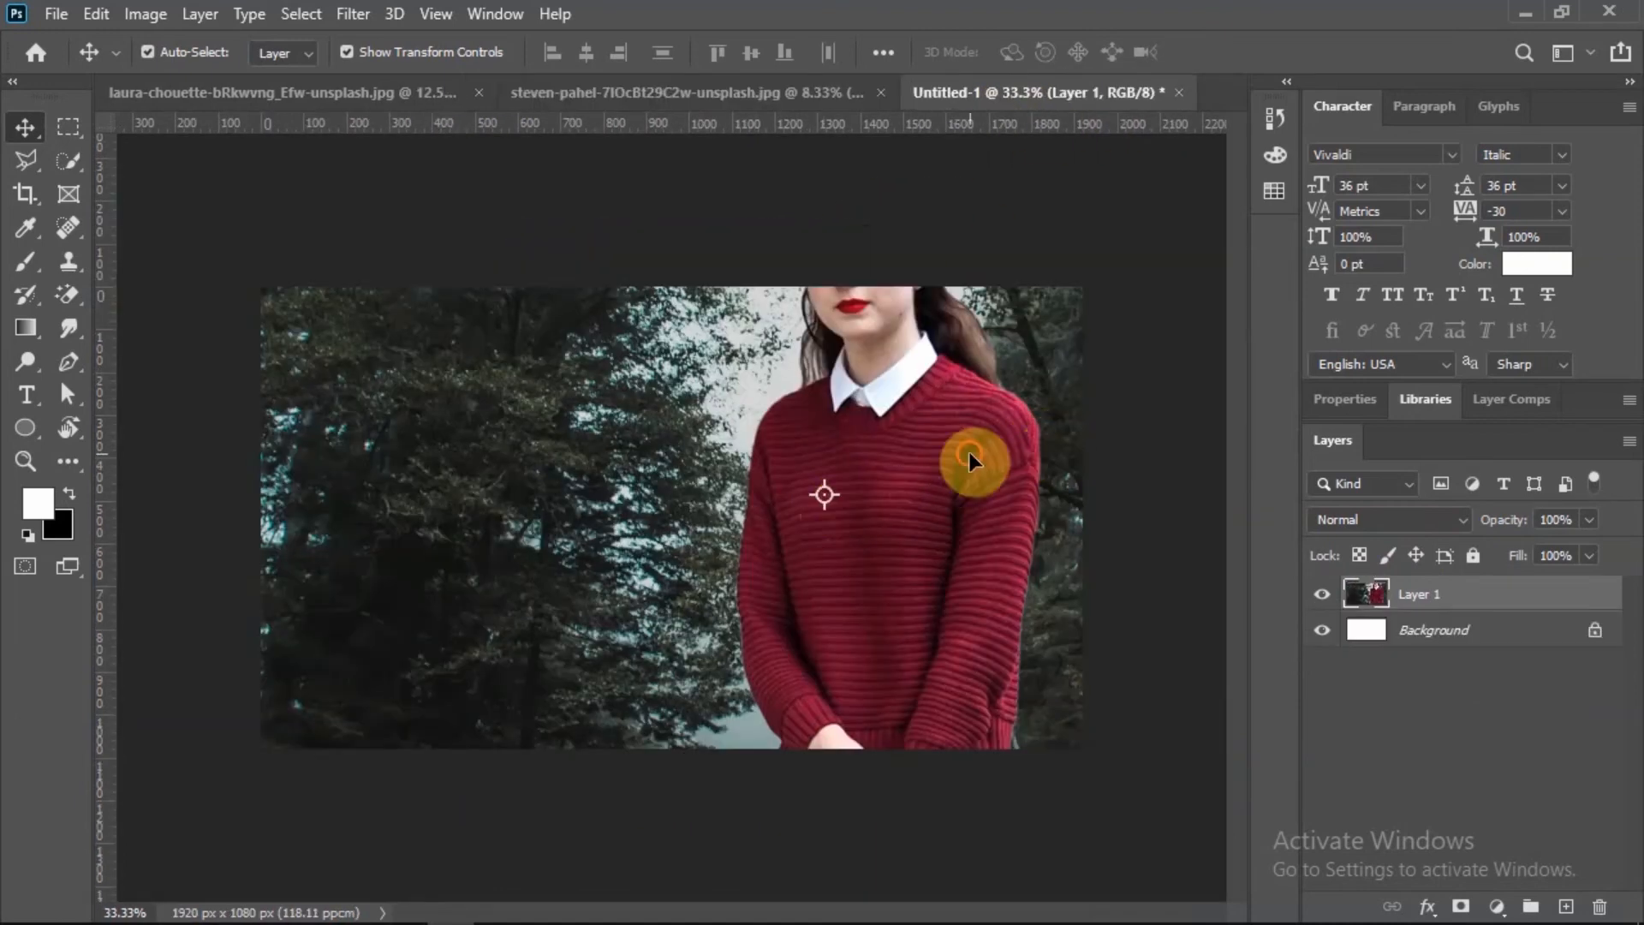
Scale the forest composite to about 22.79%, place it on the right half of the canvas along the bottom edge, and apply the transform.
key("ctrl+minus")
key("ctrl+minus")
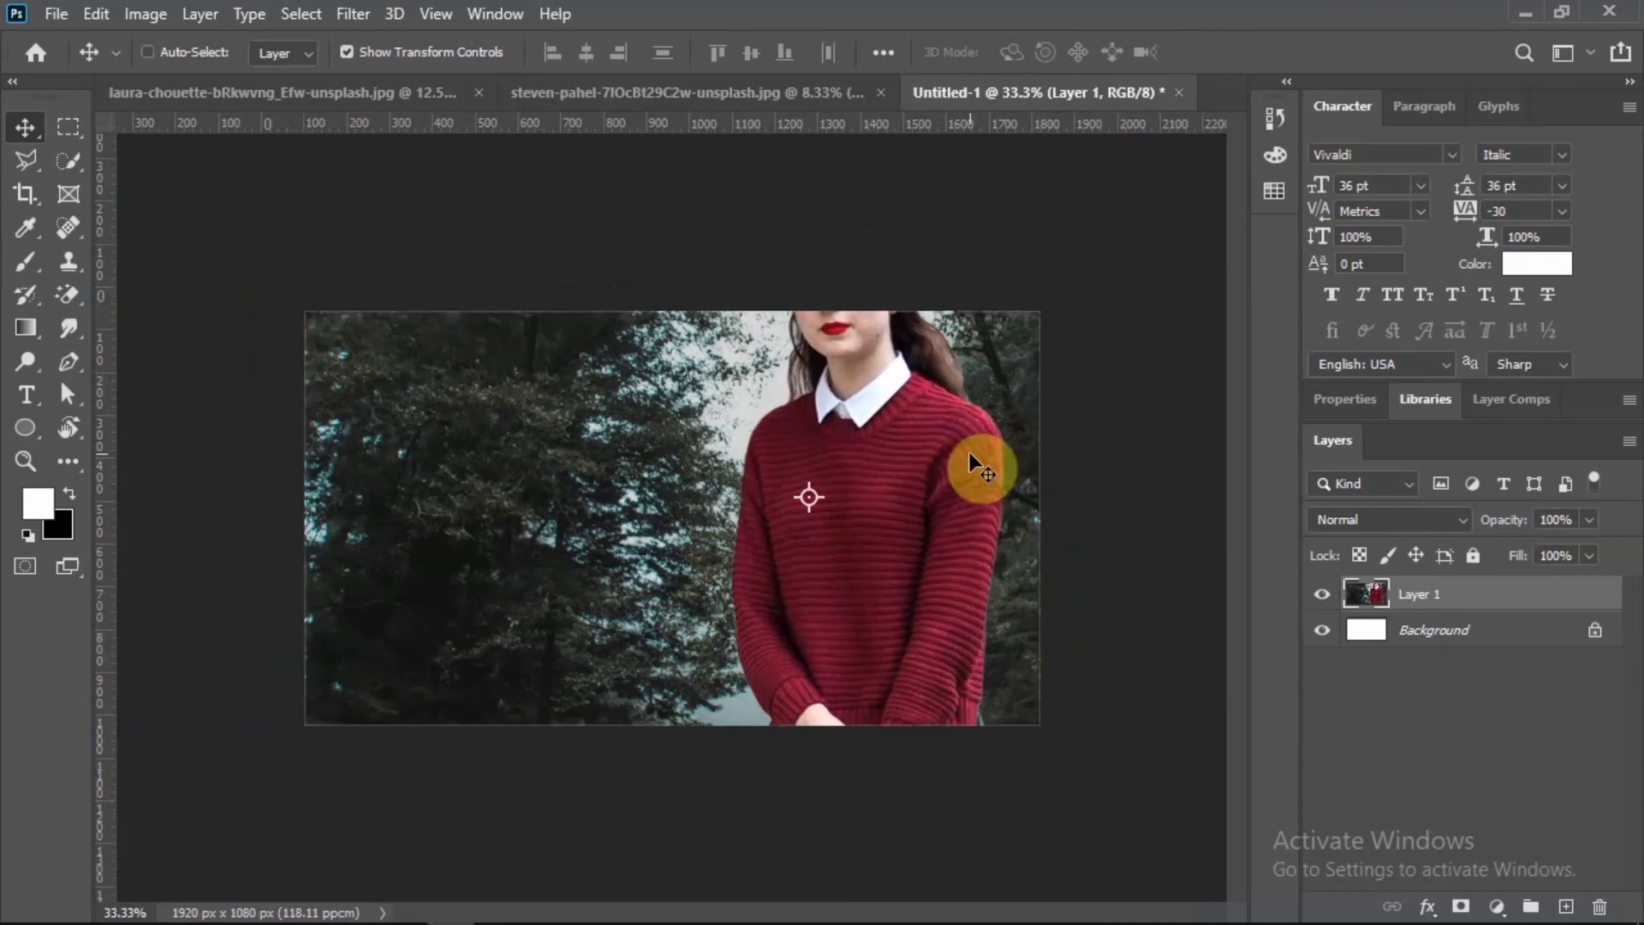
left_click_drag(1141, 504, 562, 592)
left_click_drag(516, 527, 826, 525)
left_click_drag(882, 658, 849, 620)
mouse_move(823, 572)
left_mouse_down()
mouse_move(807, 557)
mouse_move(824, 584)
left_mouse_up()
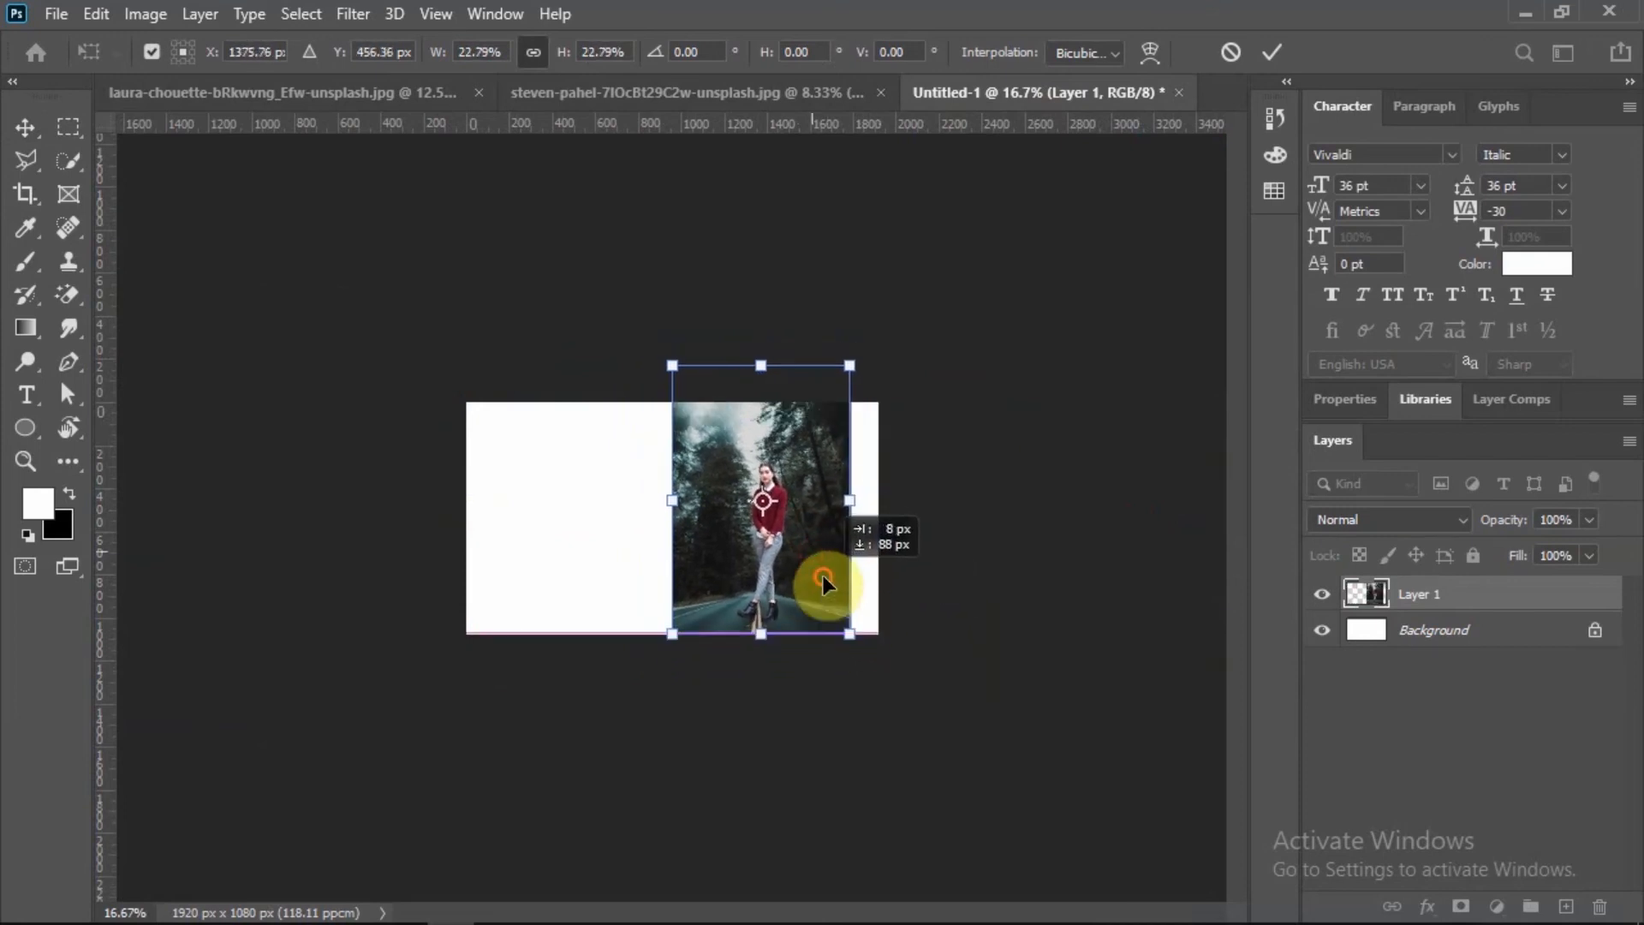
left_click(1272, 52)
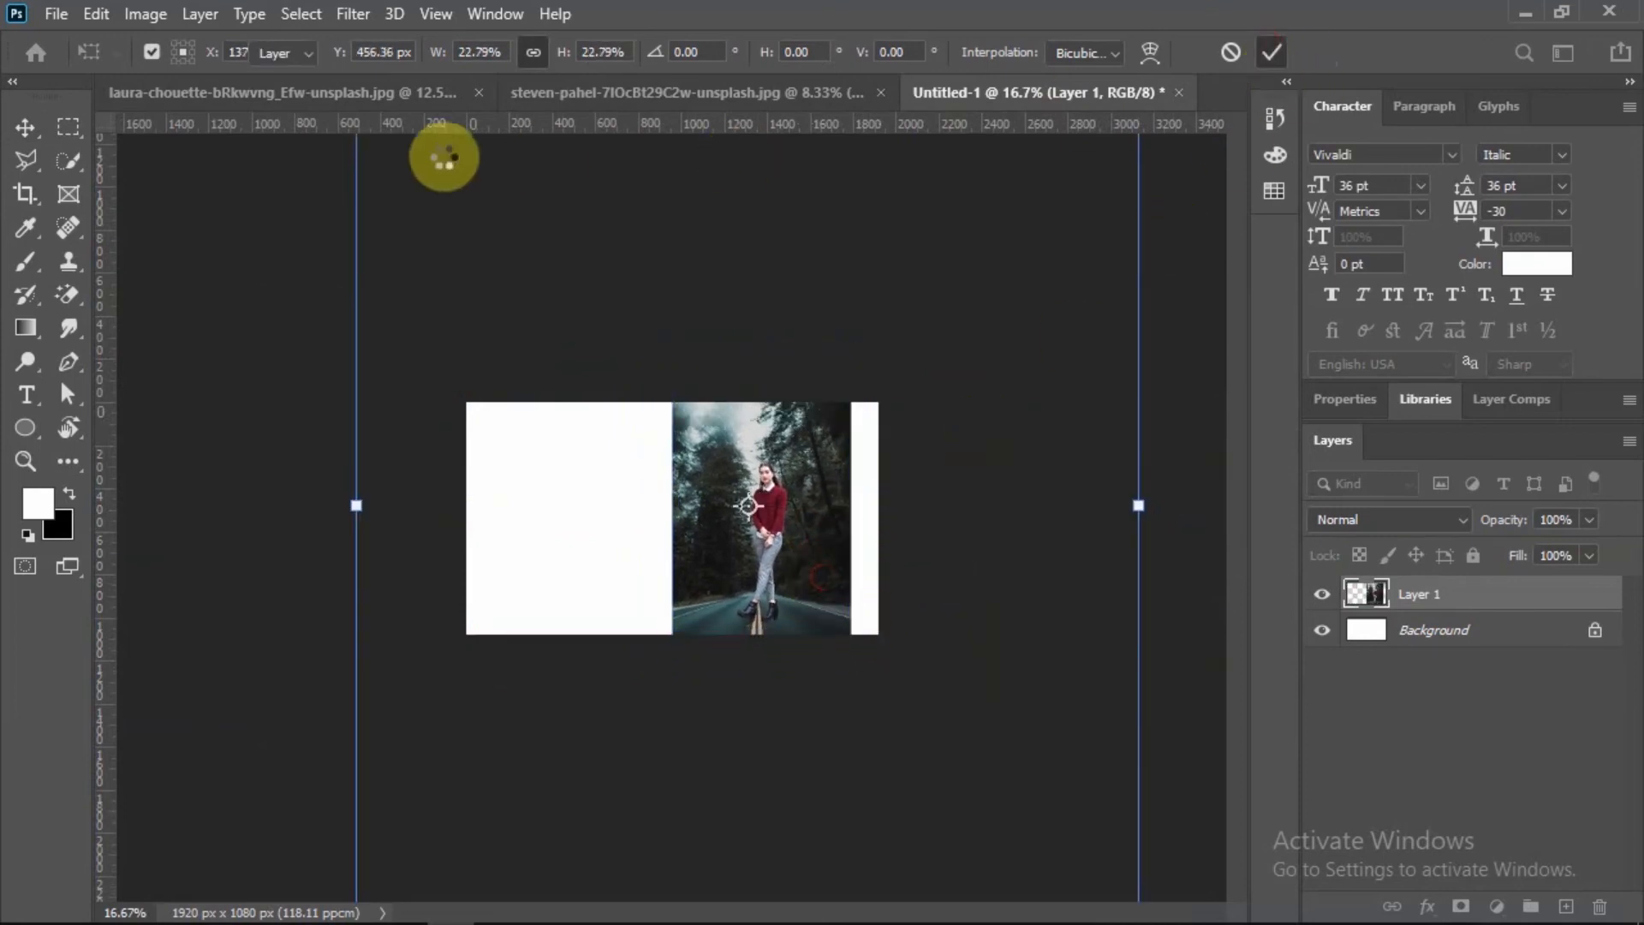
Bring the original wall photo into Untitled-1, scale it to about 24.19%, and place it vertically centred to the left of the composite.
left_click(343, 94)
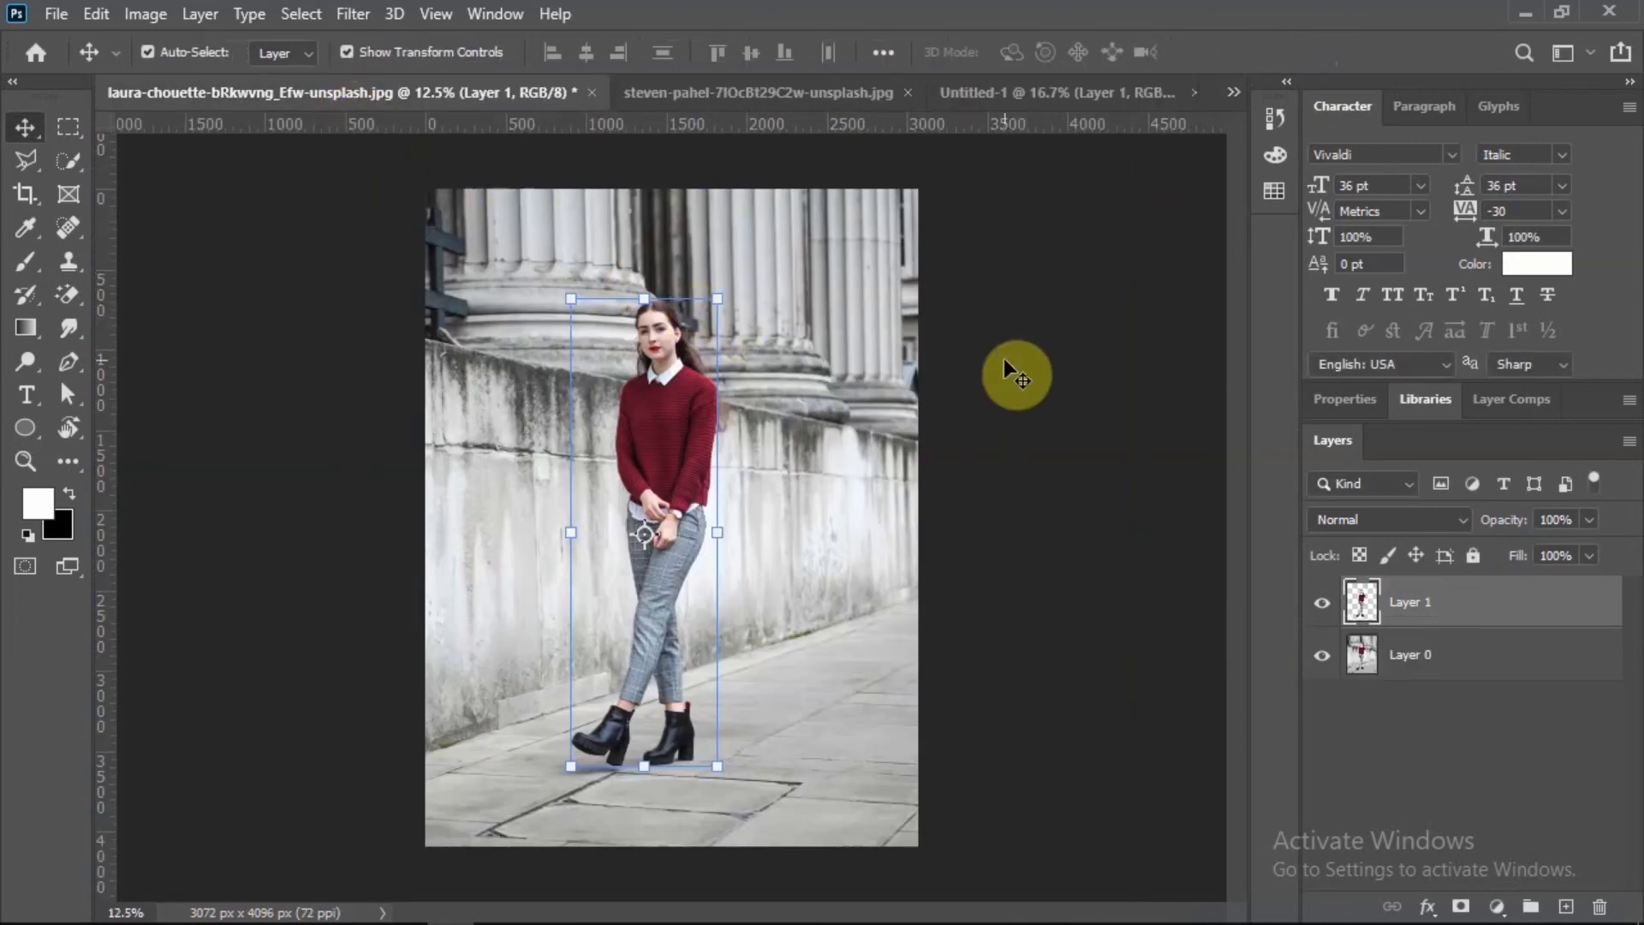
left_click_drag(846, 409, 587, 602)
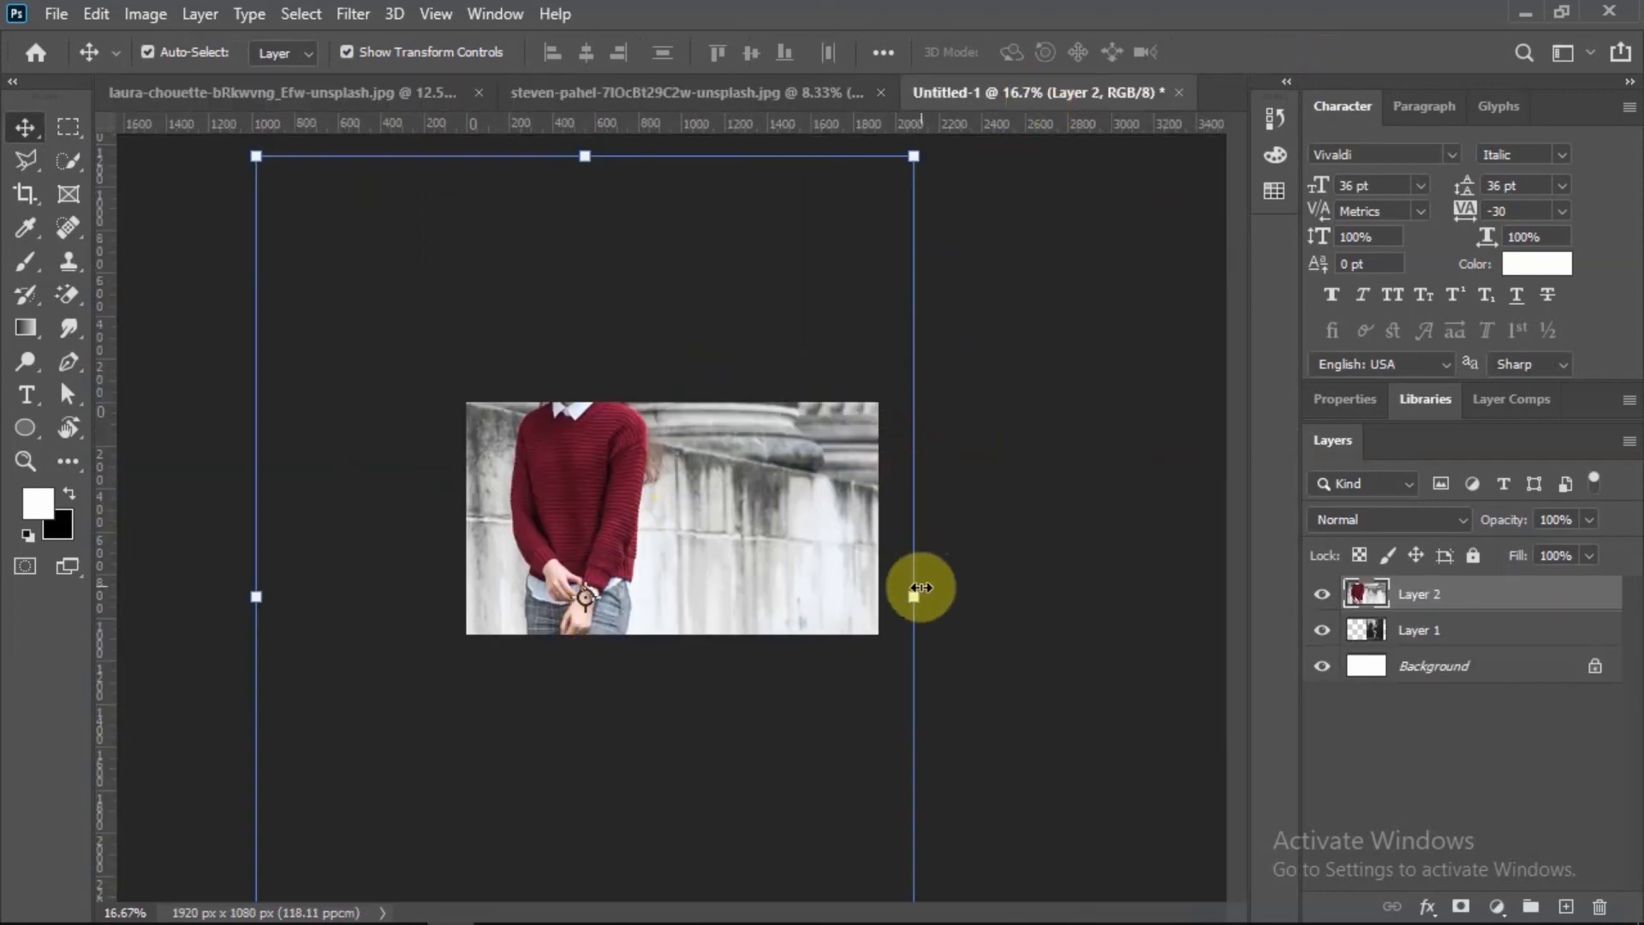
left_click_drag(914, 596, 610, 506)
left_click_drag(647, 767, 635, 560)
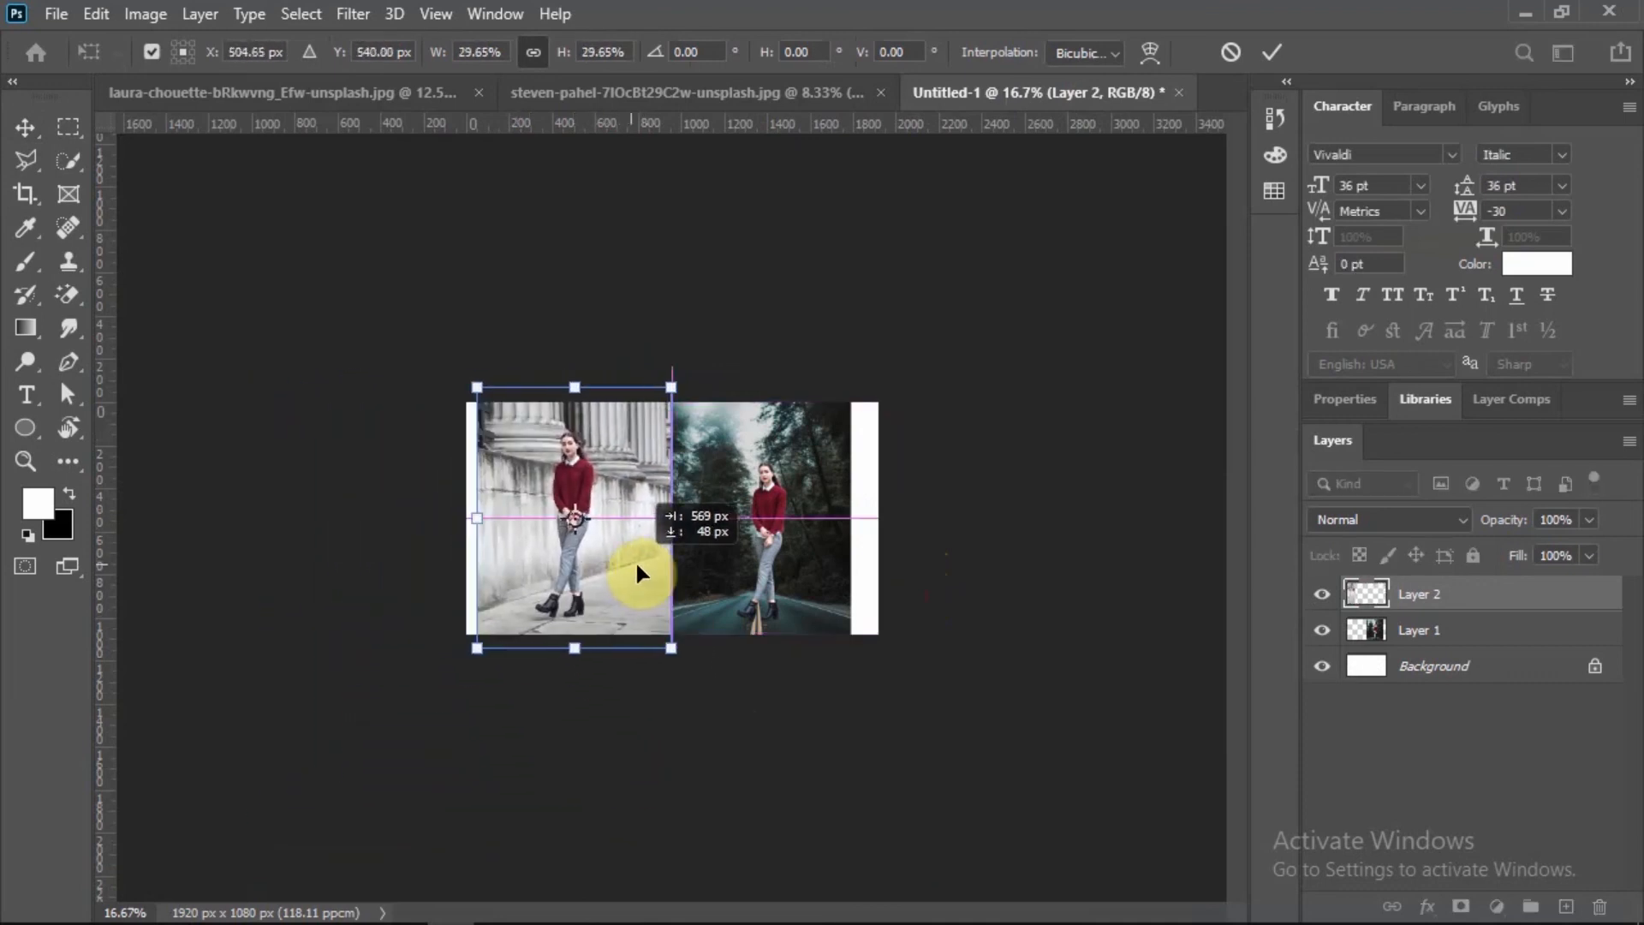
left_click_drag(668, 654, 619, 587)
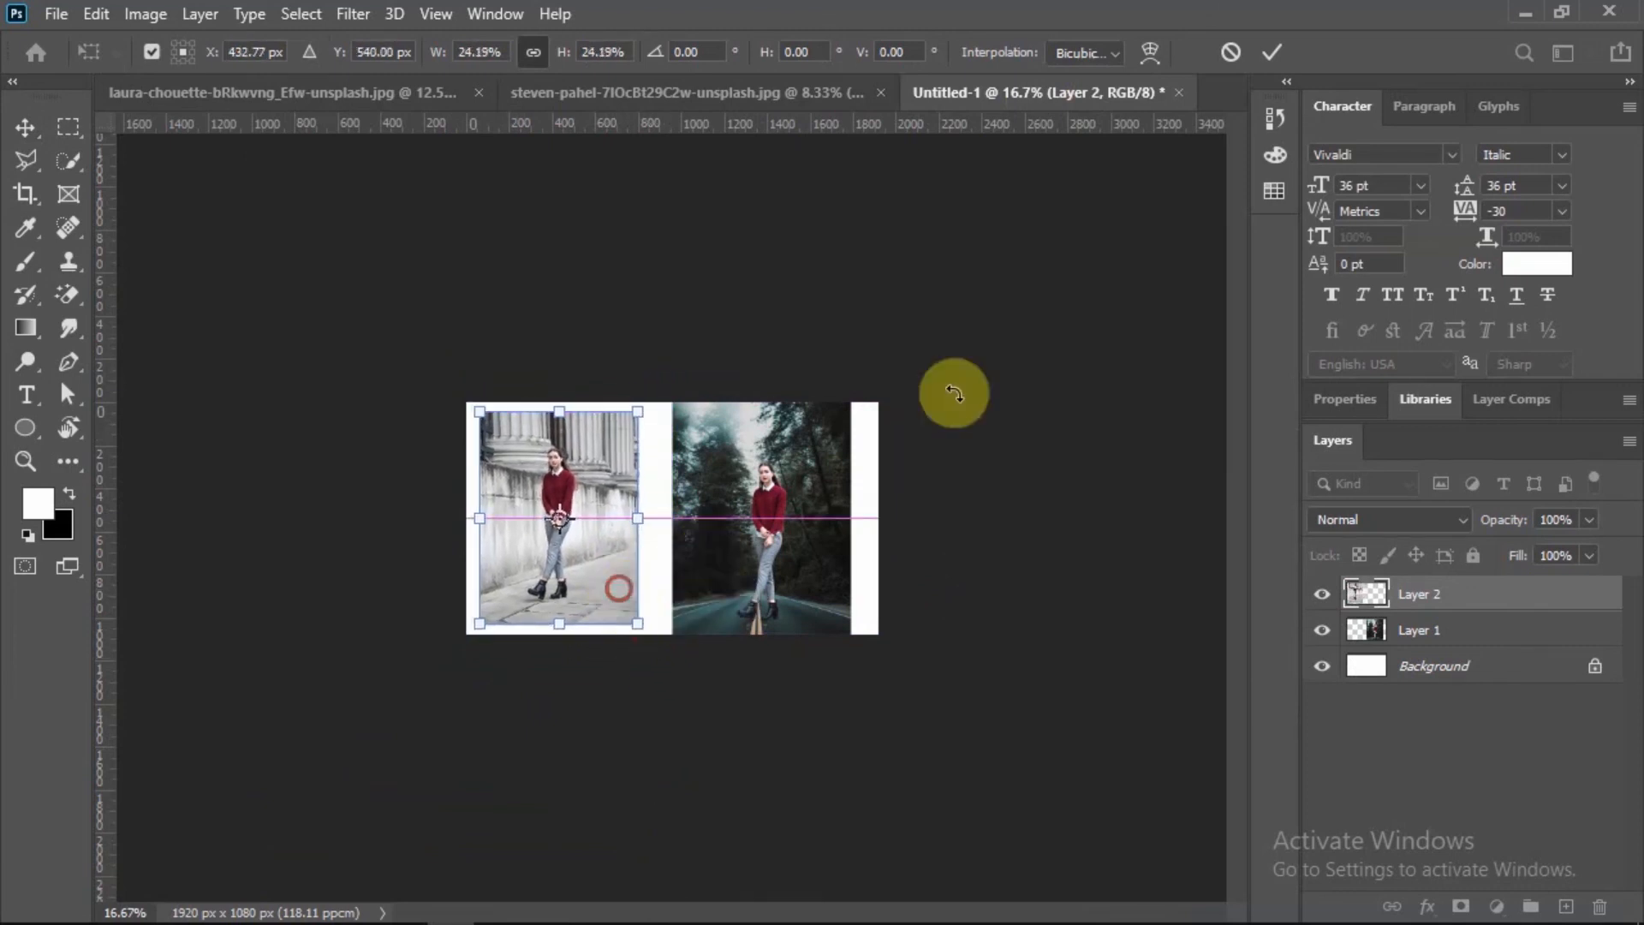
left_click(1272, 53)
left_click(1060, 403)
key("ctrl+plus")
key("ctrl+plus")
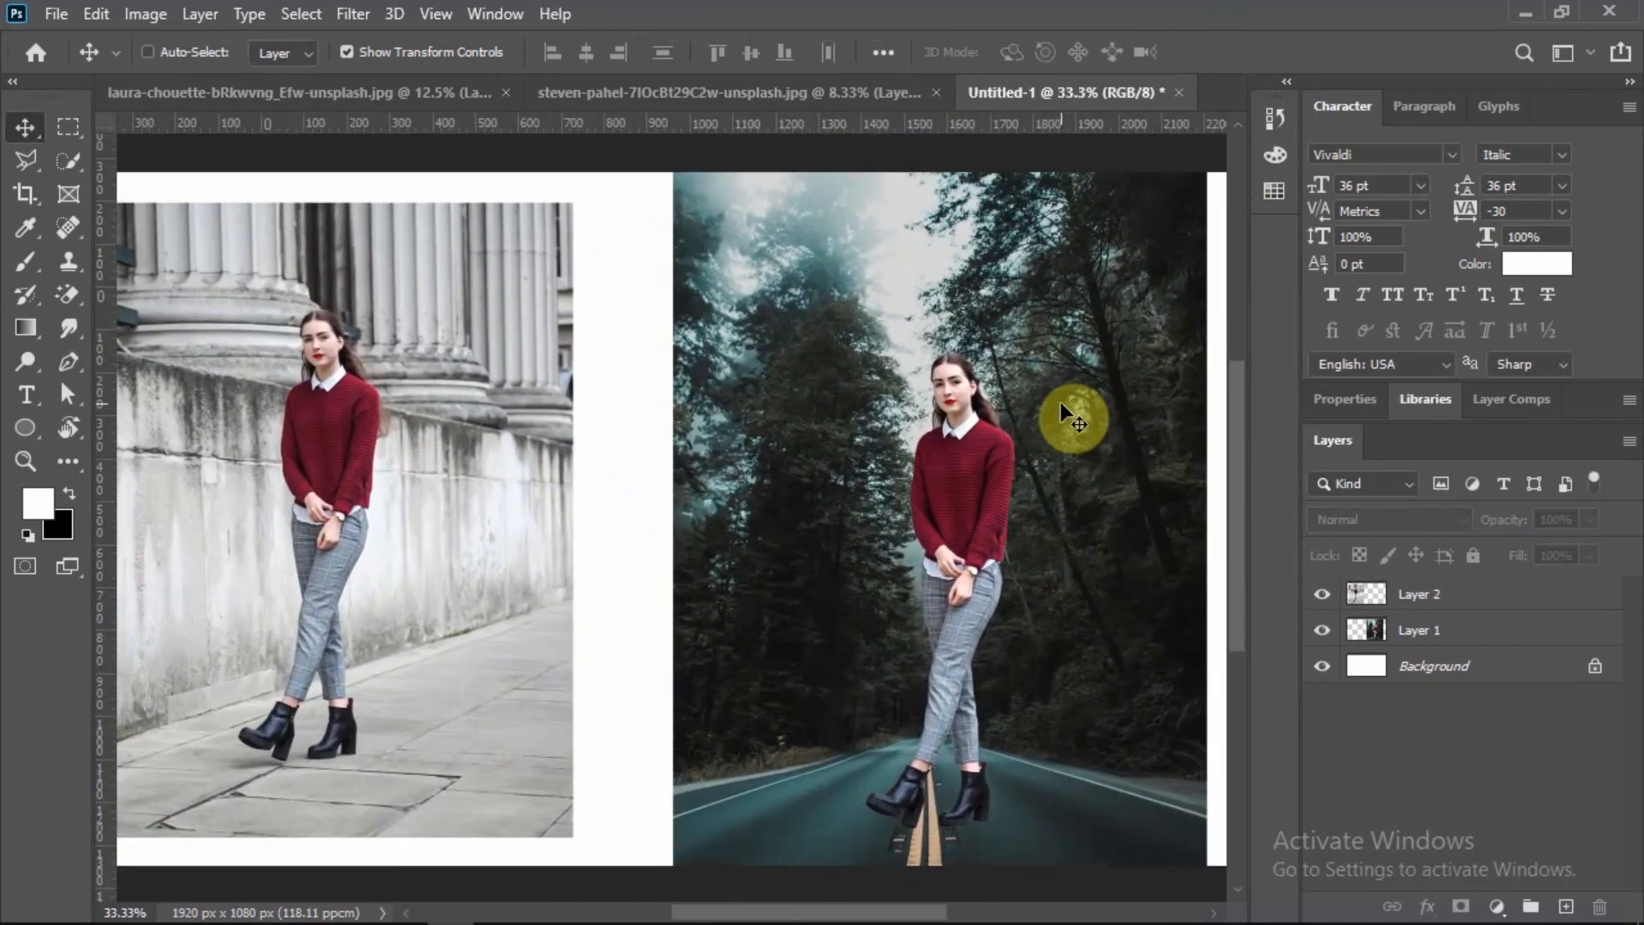